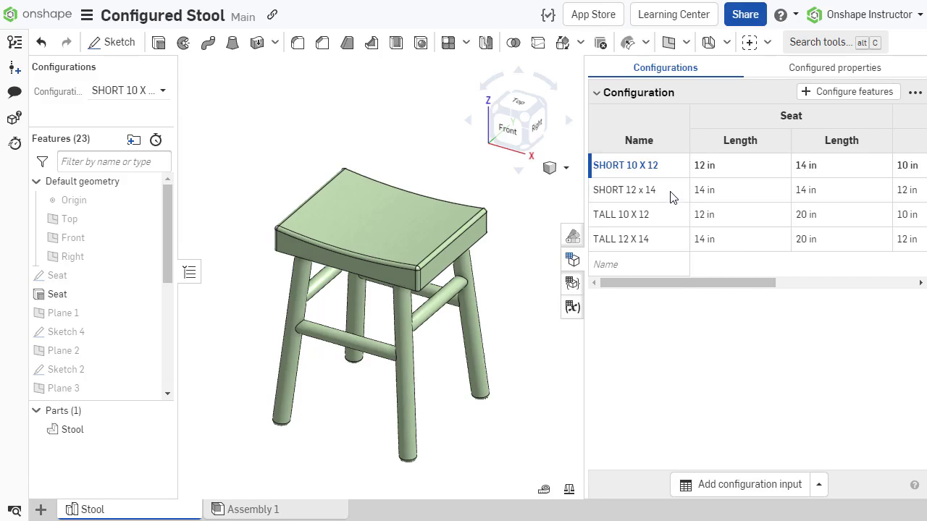
# Switch the stool through its SHORT 12 x 14, TALL 10 X 12 and TALL 12 X 14 configurations
pyautogui.rightClick(671, 195)
pyautogui.click(693, 201)
pyautogui.rightClick(662, 216)
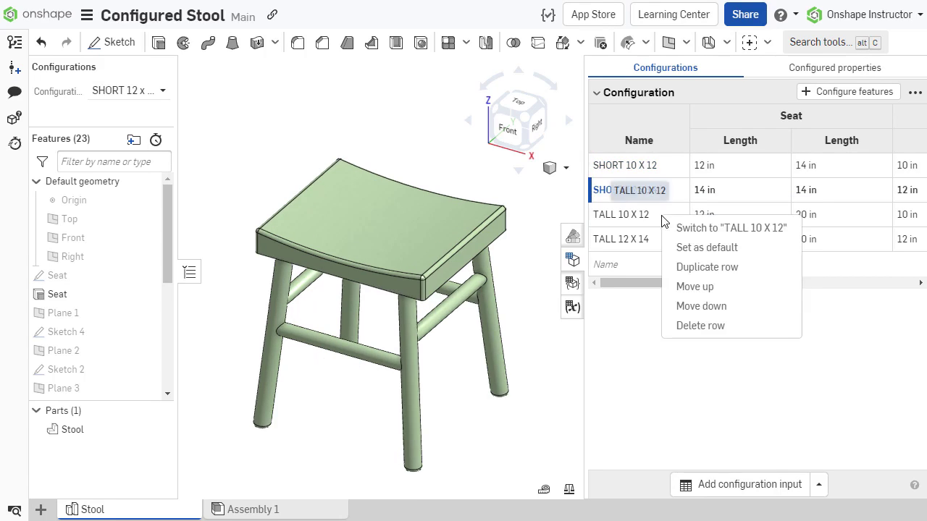
pyautogui.click(683, 229)
pyautogui.rightClick(680, 241)
pyautogui.click(702, 251)
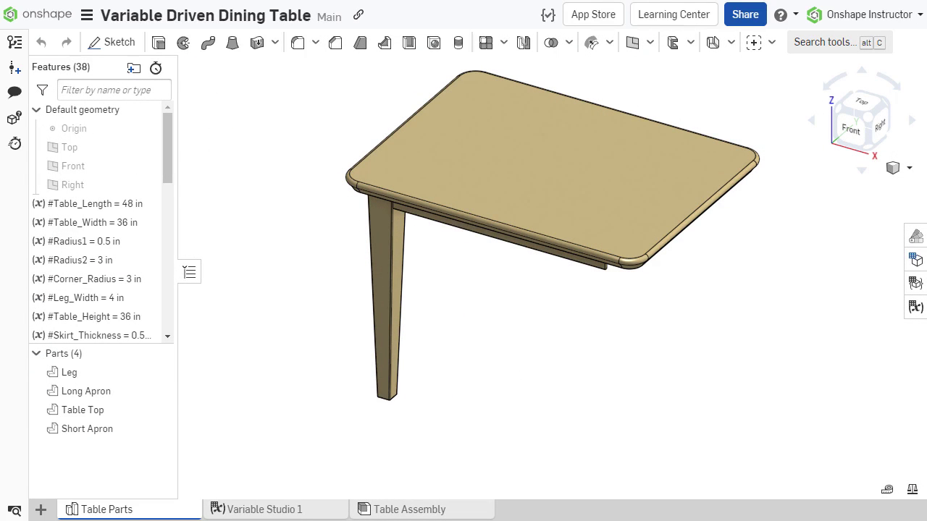
# Check the #Table_Length variable, then view Variable Studio 1's table (Length 96 in, Width 36 in)
pyautogui.doubleClick(145, 206)
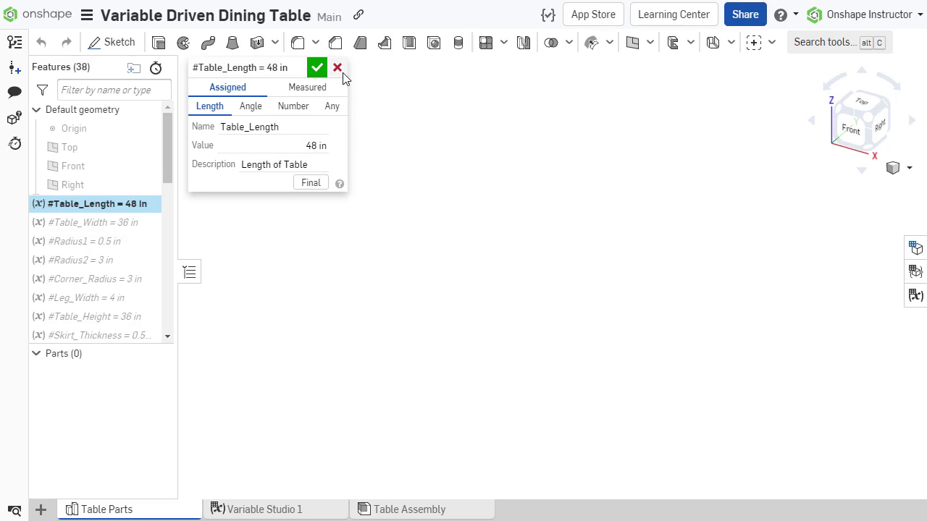
pyautogui.click(338, 68)
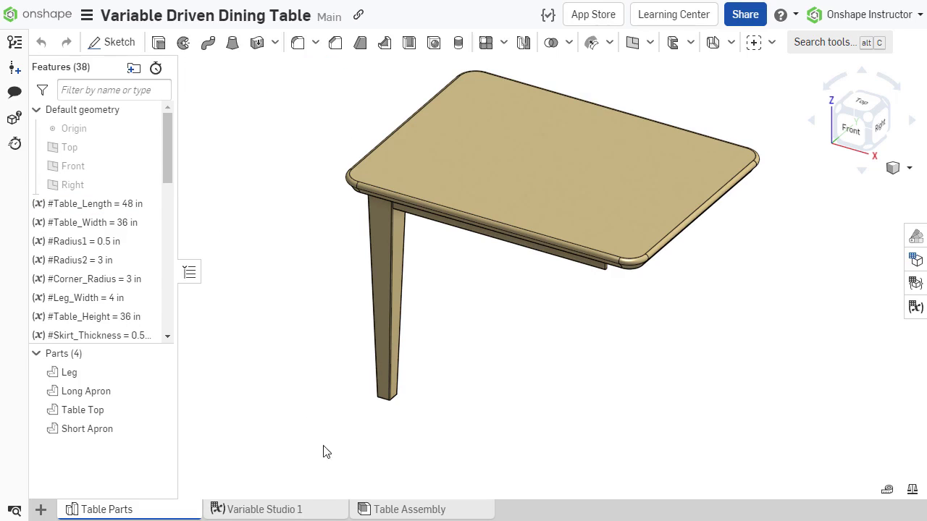
pyautogui.click(275, 510)
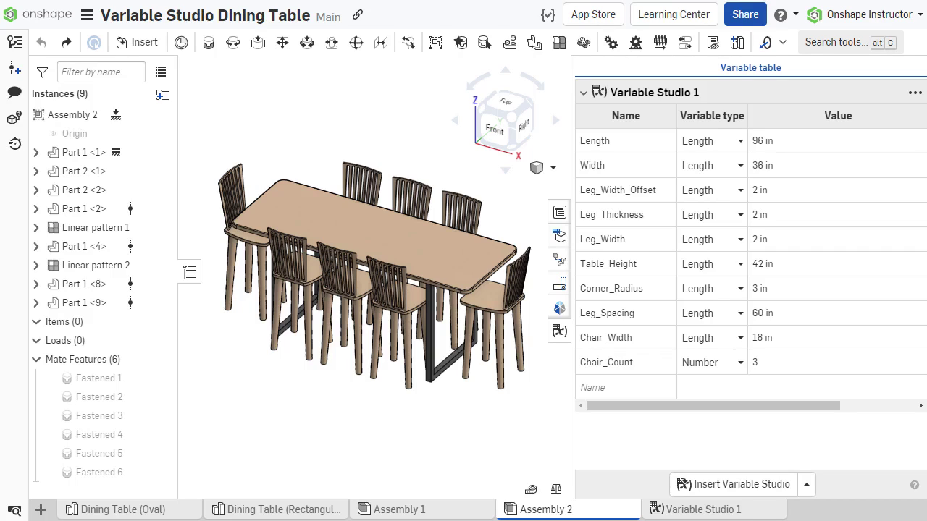
# Change the Length value in Variable Studio 1 from 96 in to 84 in
pyautogui.click(910, 141)
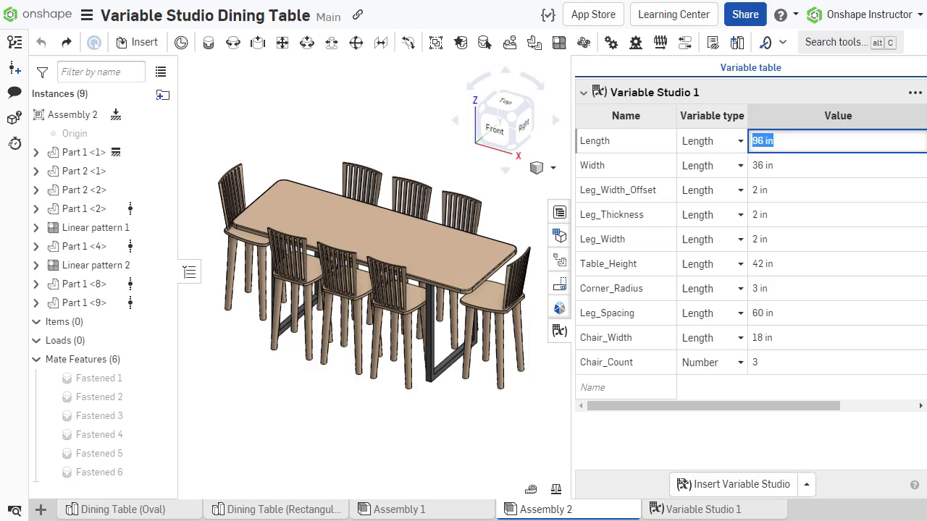
pyautogui.write('84')
pyautogui.press('Return')
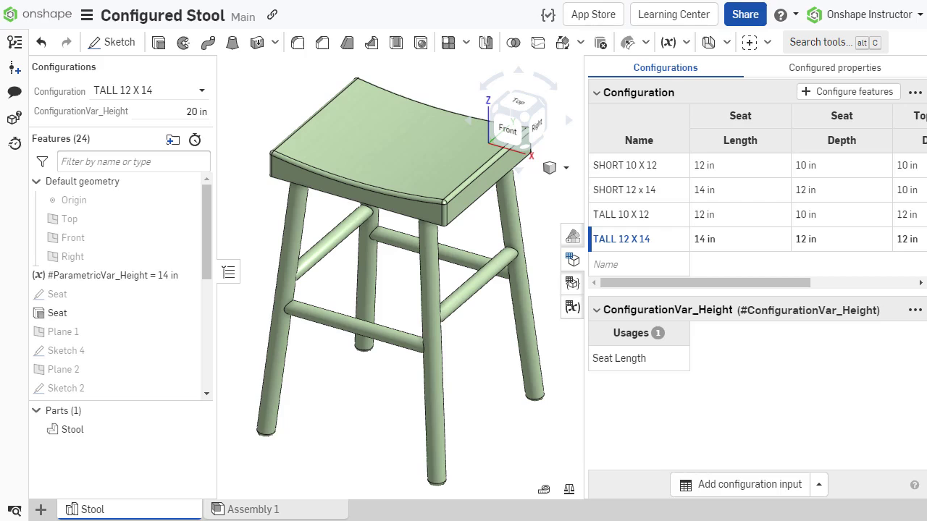
# Set the stool's ConfigurationVar_Height to 24 in
pyautogui.click(194, 111)
pyautogui.write('24')
pyautogui.press('Return')
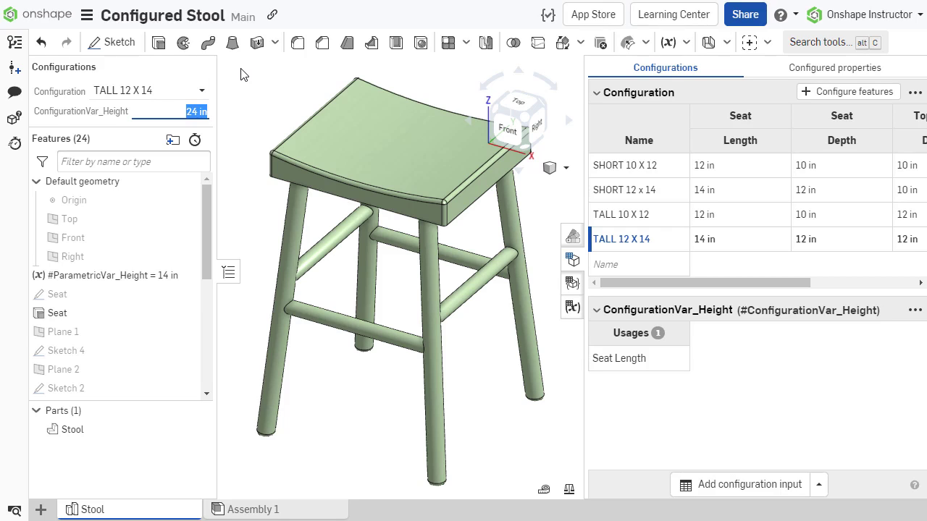
pyautogui.click(243, 75)
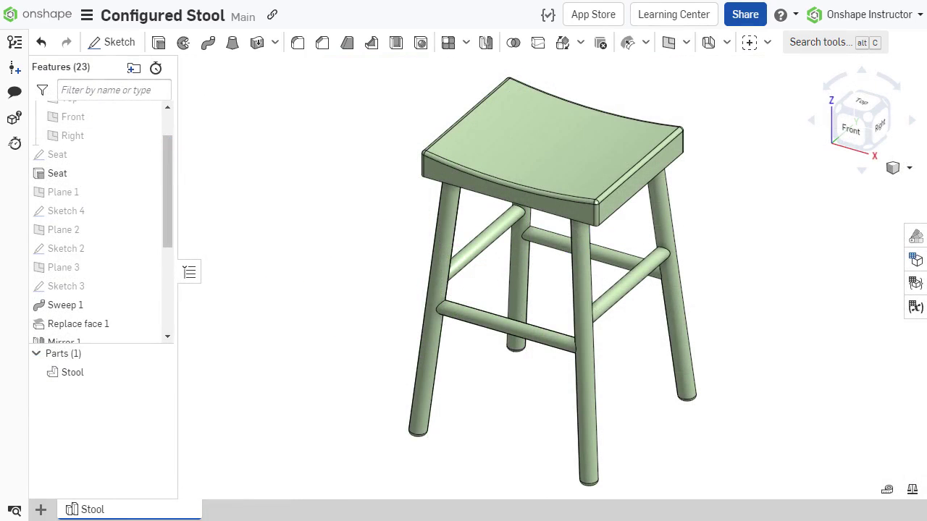
# Add a List configuration to the stool Part Studio and fill in its SHORT and TALL size rows
pyautogui.click(916, 258)
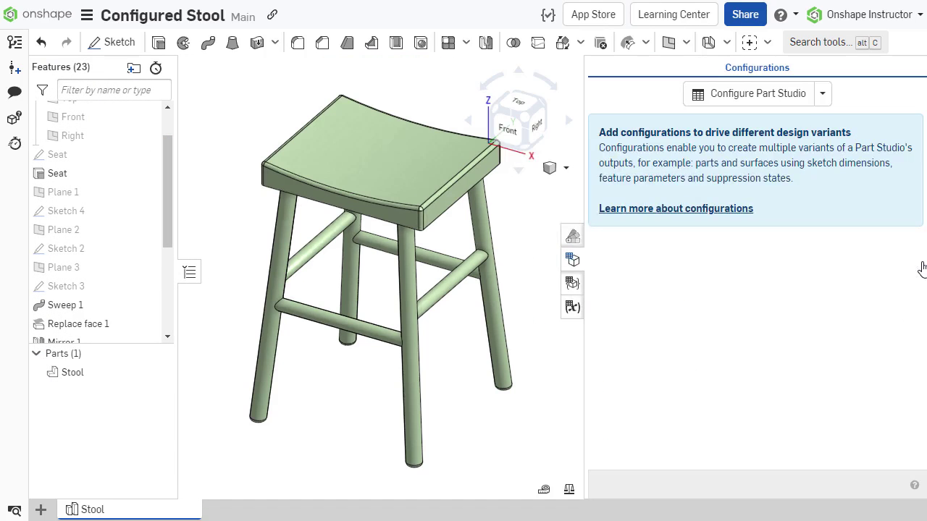
pyautogui.click(822, 94)
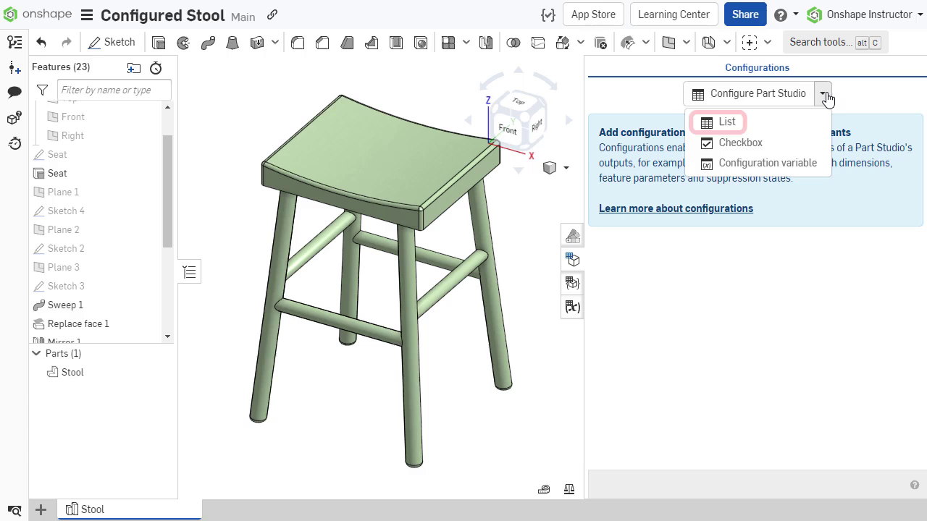
pyautogui.click(815, 124)
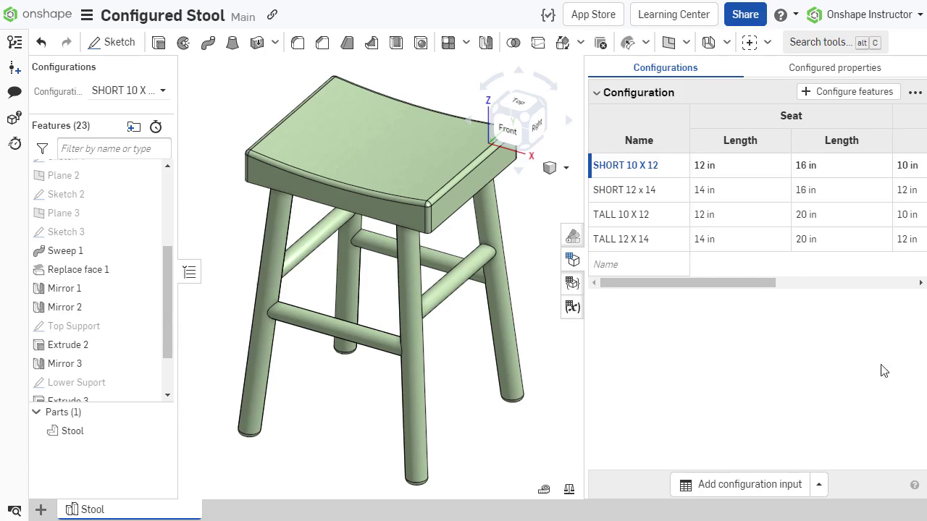
pyautogui.moveTo(747, 288); pyautogui.dragTo(848, 297)
# Insert a TALL 12 X 14 configured stool into the assembly
pyautogui.click(139, 45)
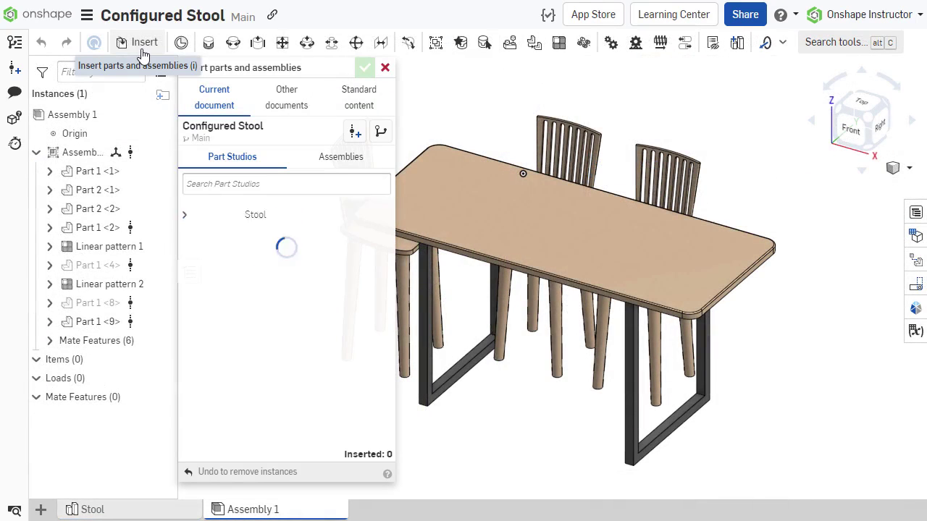
pyautogui.click(340, 286)
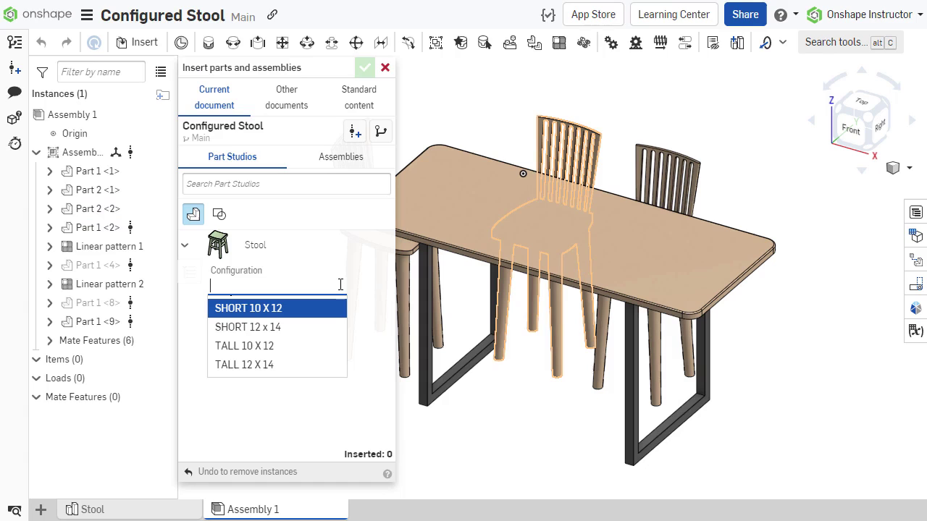
pyautogui.click(328, 365)
pyautogui.click(265, 294)
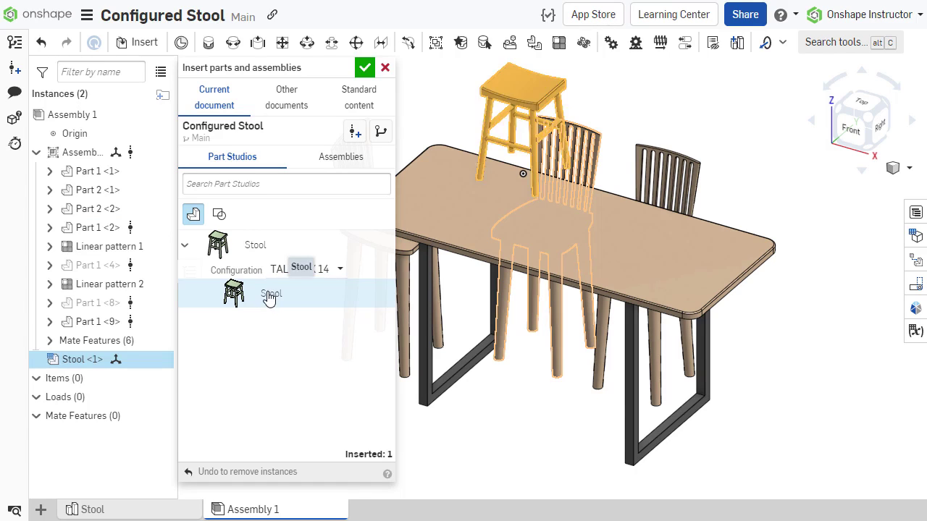
pyautogui.click(772, 413)
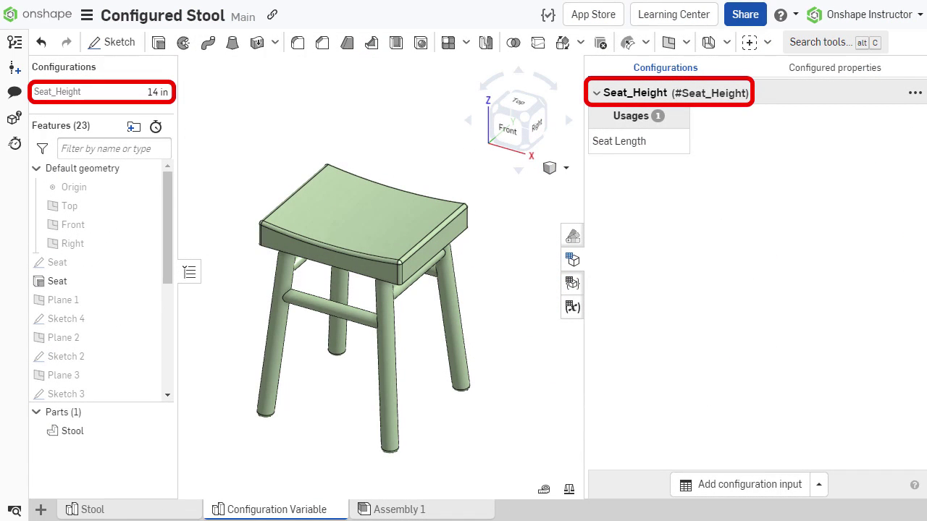
# In the table-and-chairs assembly, insert a Configuration Variable stool with Seat_Height 24 in right of the table
pyautogui.click(467, 511)
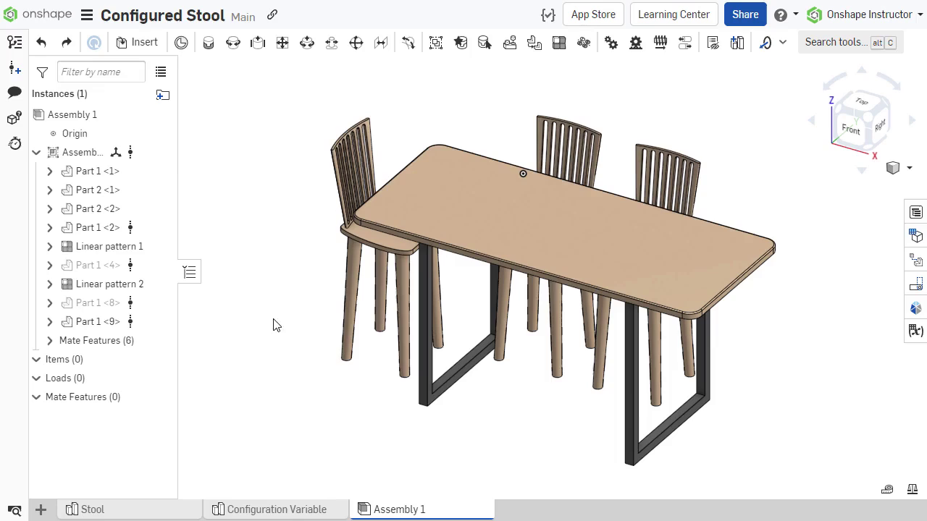
pyautogui.click(138, 42)
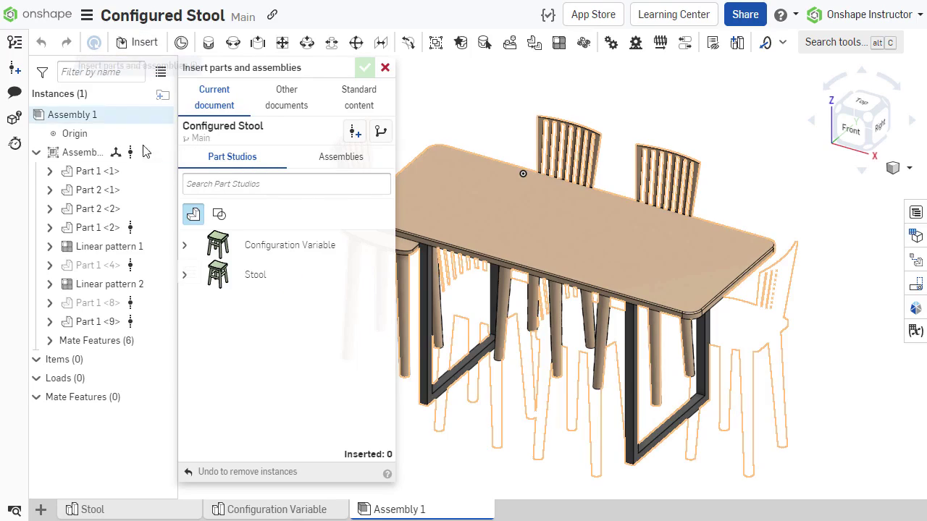
pyautogui.click(186, 245)
pyautogui.click(293, 272)
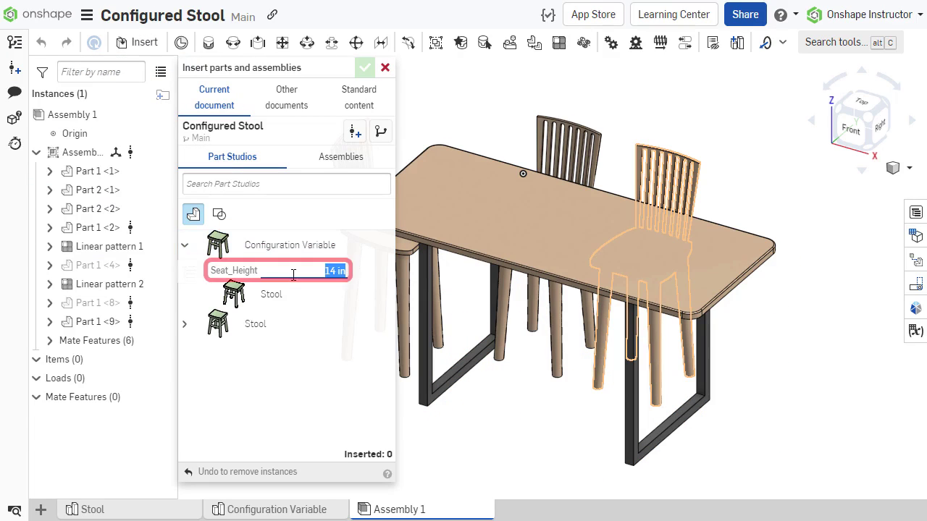
pyautogui.write('24')
pyautogui.press('Return')
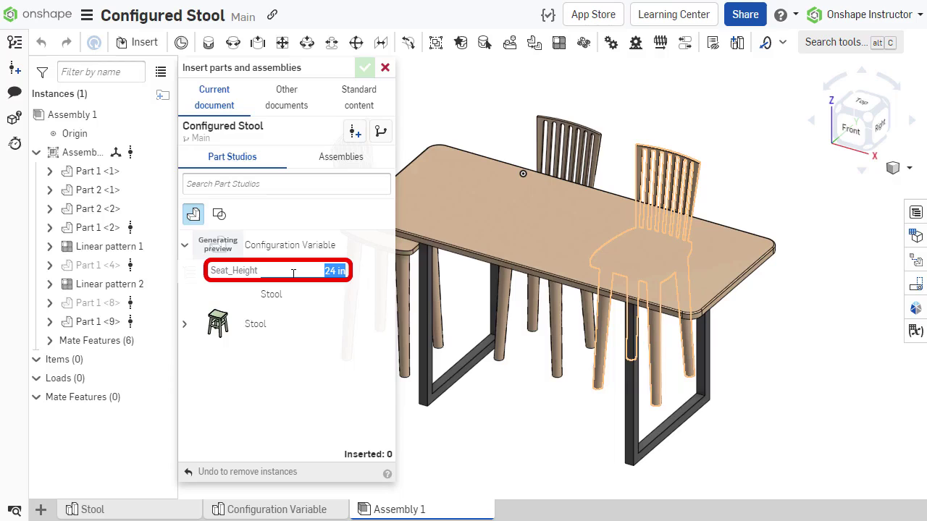
pyautogui.click(295, 306)
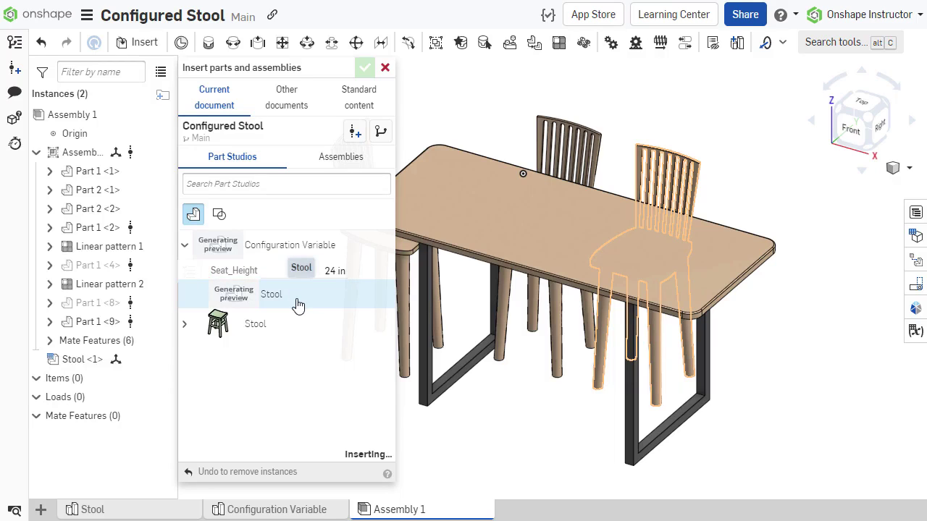
pyautogui.click(786, 387)
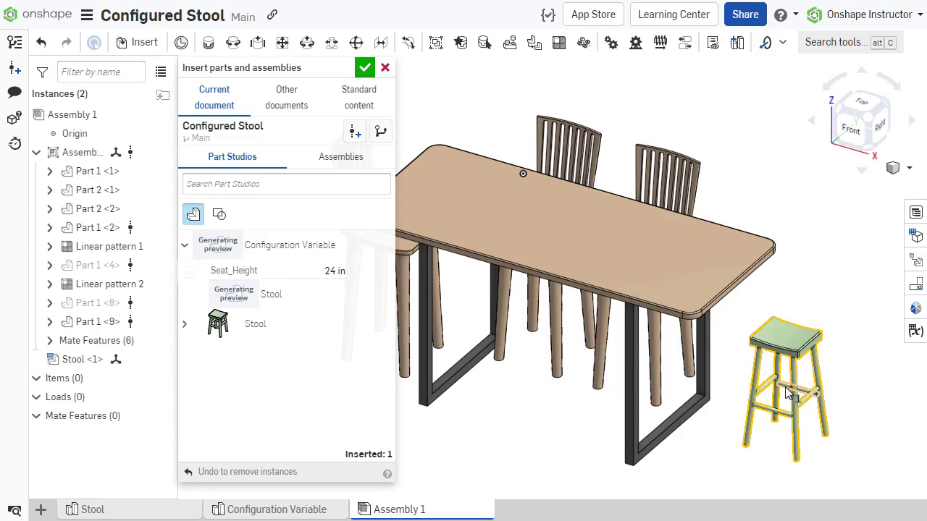
pyautogui.click(364, 66)
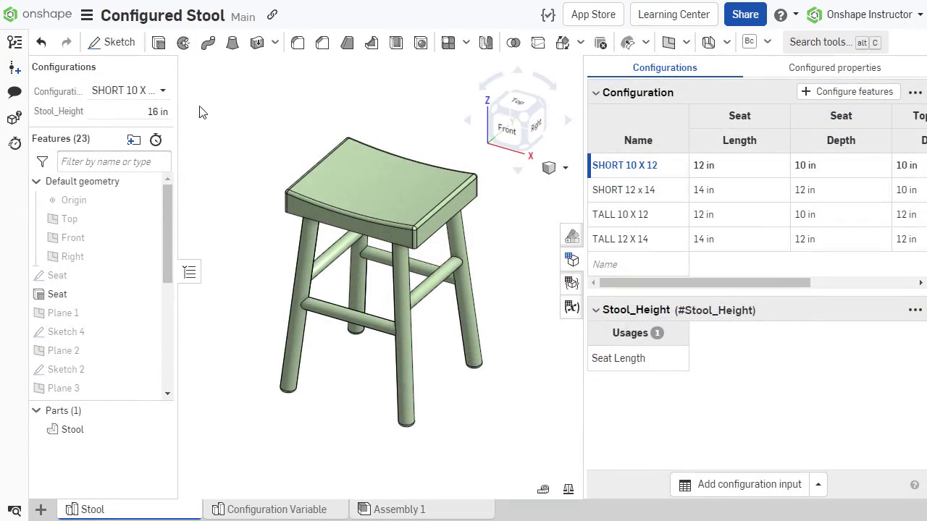
# Select the TALL 12 X 14 configuration, set Stool_Height to 24 in, and open the Configuration panel
pyautogui.click(163, 94)
pyautogui.click(148, 170)
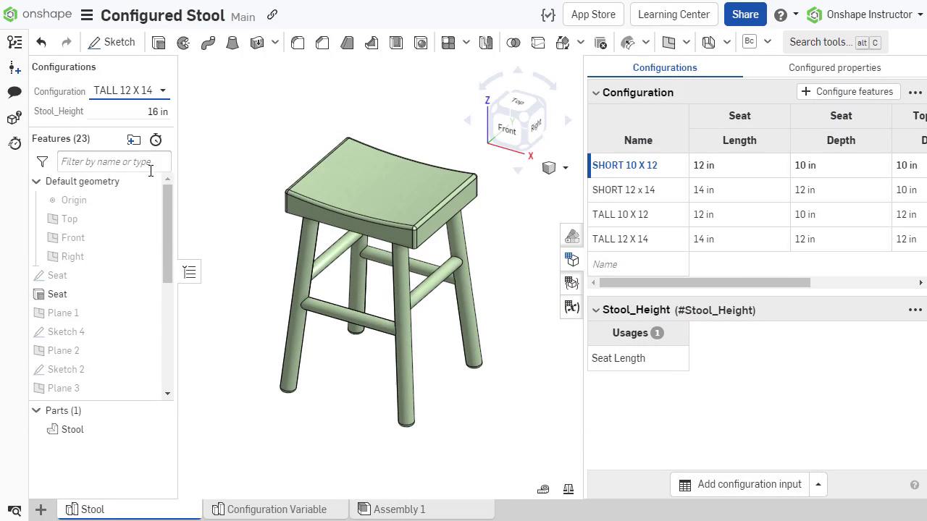
pyautogui.click(155, 110)
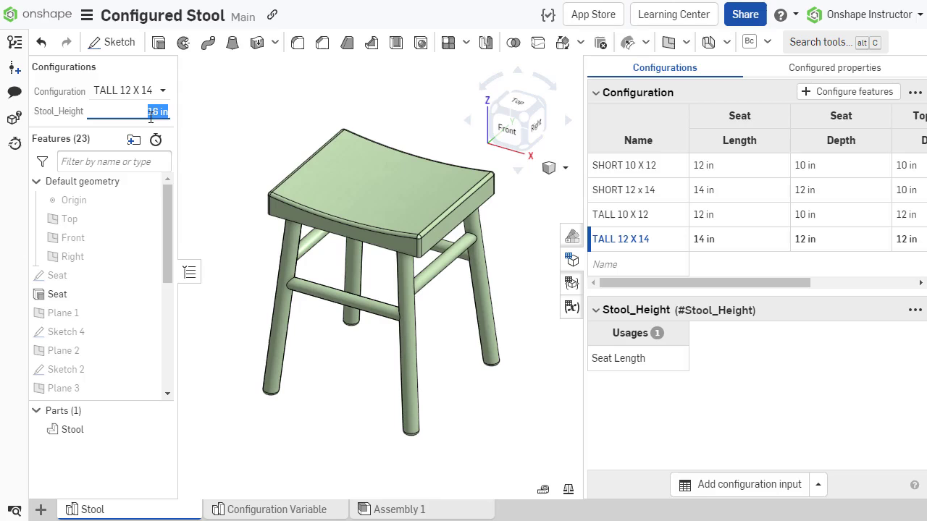
pyautogui.write('24 in')
pyautogui.press('Return')
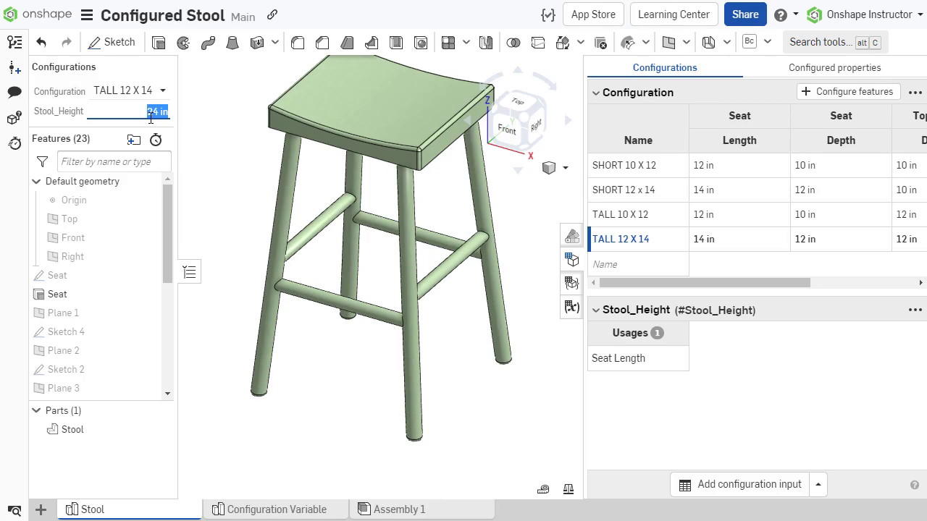
pyautogui.click(210, 118)
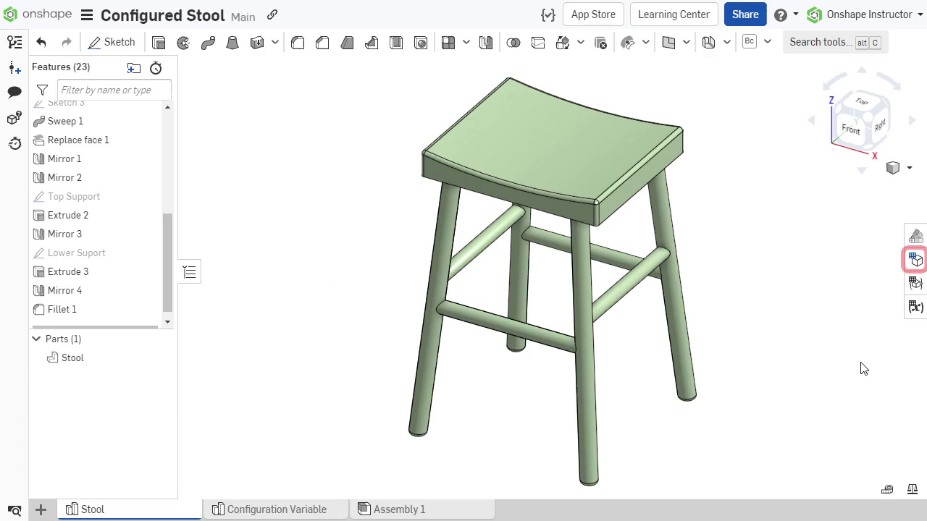
pyautogui.click(917, 261)
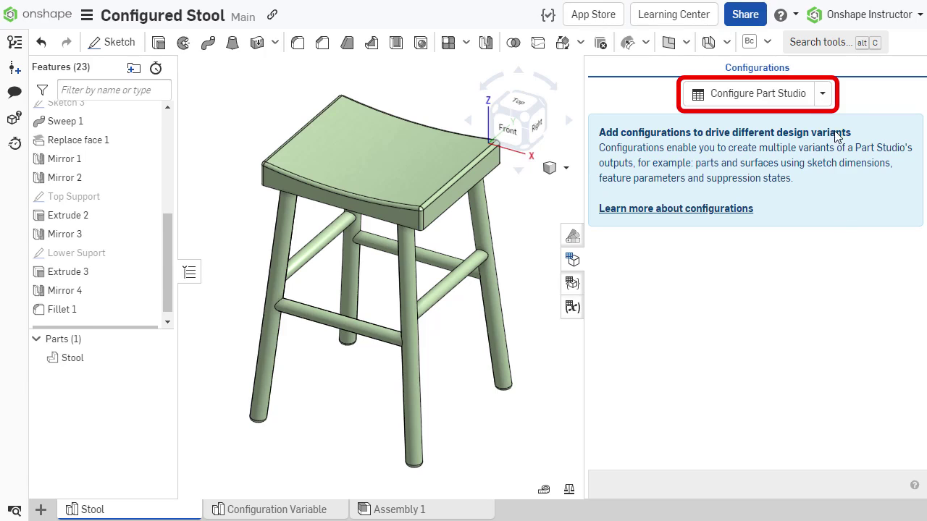
# Add a STOOL_HEIGHT length configuration variable: default 20 in, minimum 12 in, maximum 48 in
pyautogui.click(823, 95)
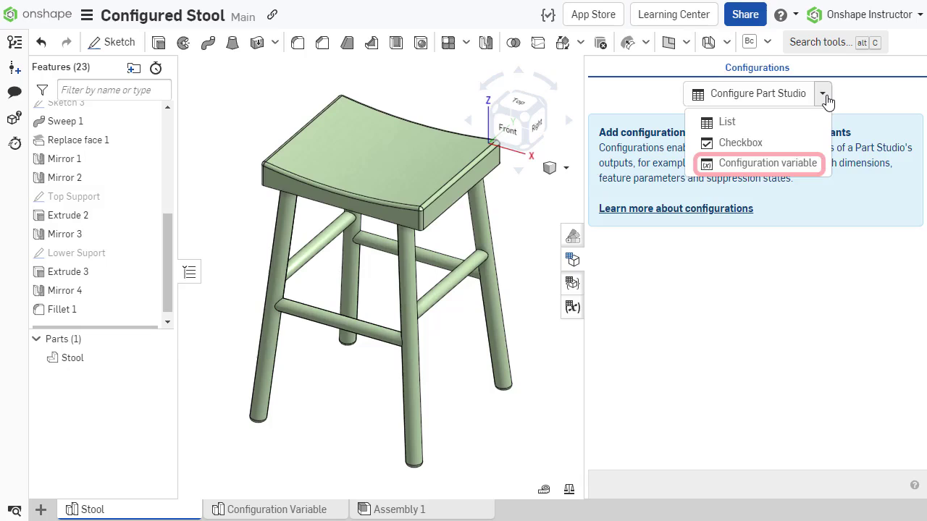
pyautogui.click(824, 165)
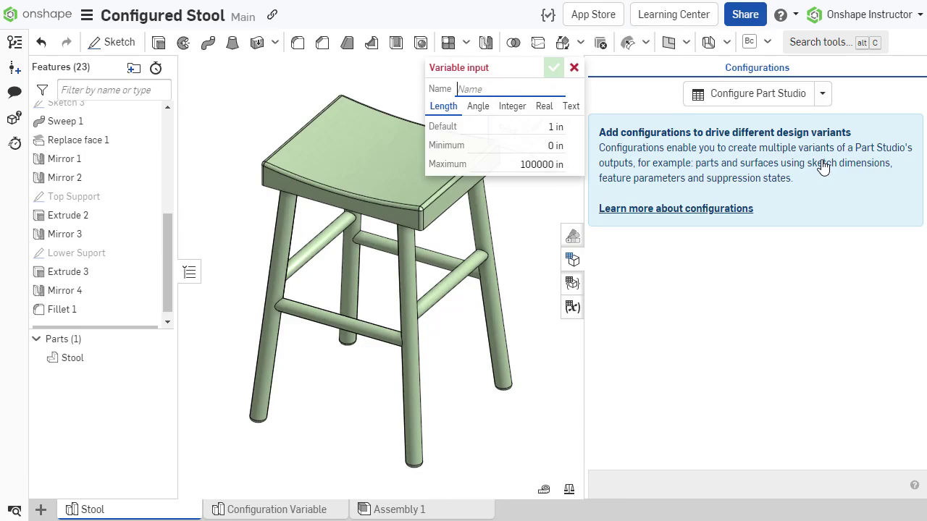
pyautogui.write('STOOL')
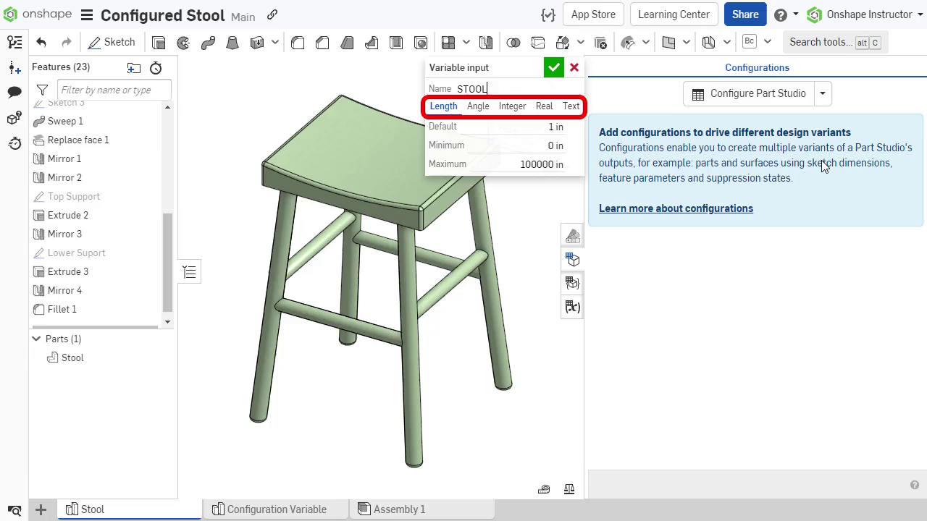
pyautogui.write('_HEIGHT')
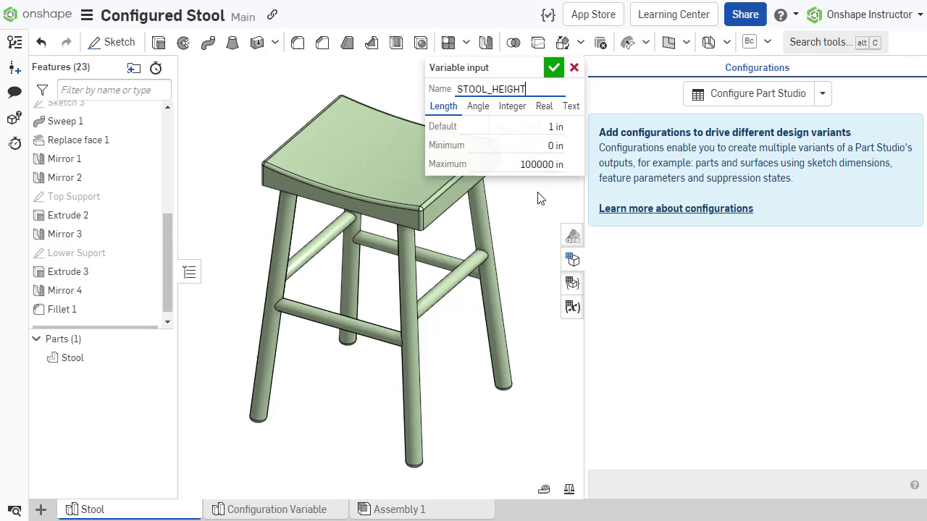
pyautogui.click(540, 125)
pyautogui.write('20 in')
pyautogui.hotkey('ctrl', 'a')
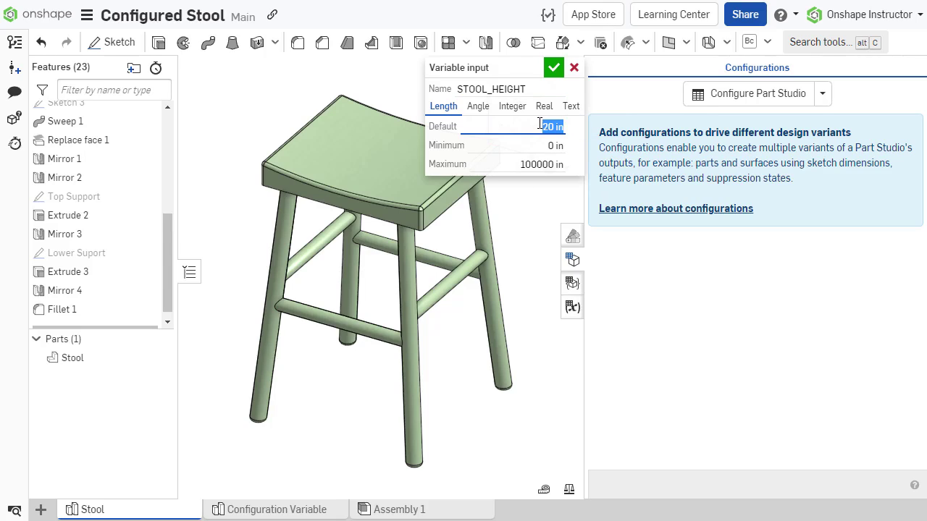
pyautogui.click(528, 164)
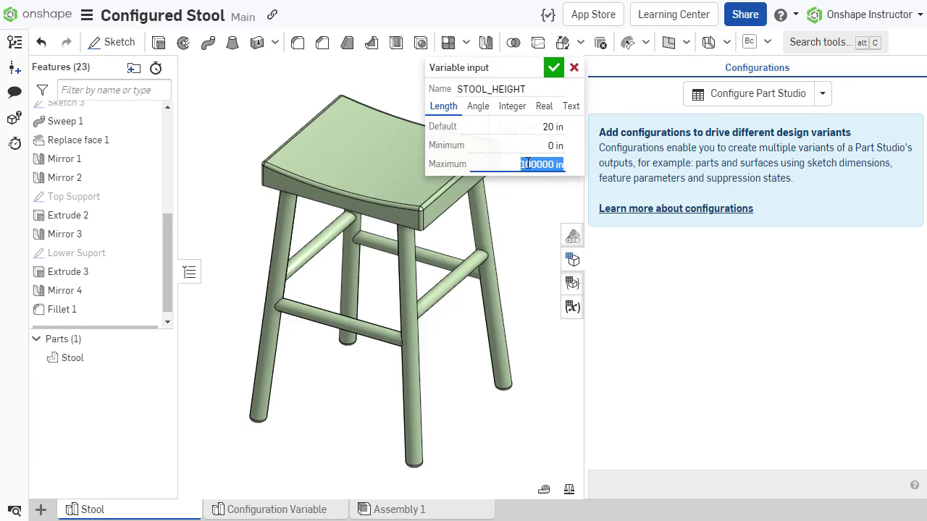
pyautogui.write('48 in')
pyautogui.hotkey('ctrl', 'a')
pyautogui.click(533, 143)
pyautogui.write('12 in')
pyautogui.hotkey('ctrl', 'a')
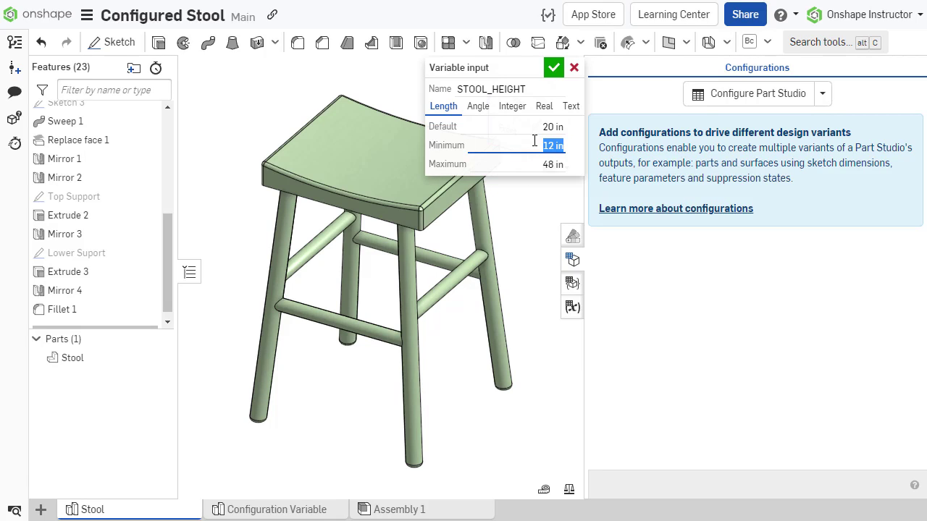
pyautogui.click(554, 69)
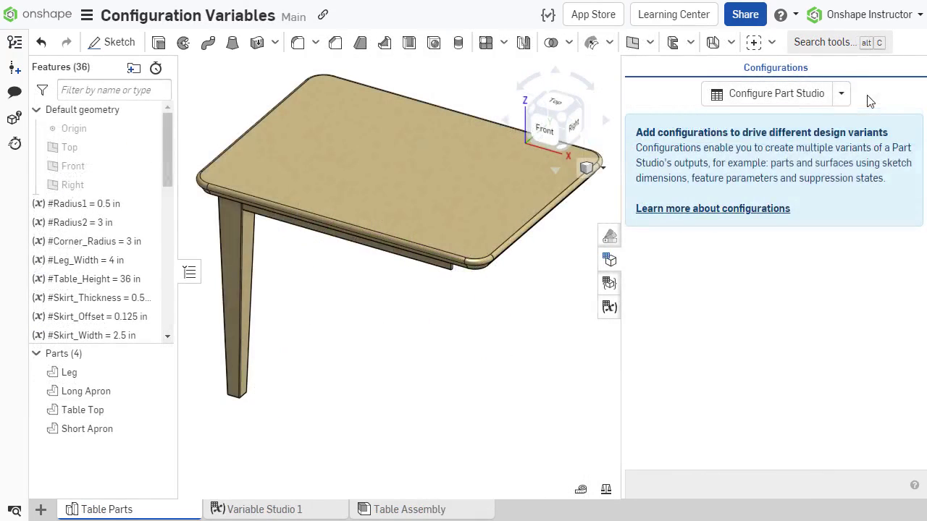
# Add a Configured_Length configuration variable to Table Parts: default 36, minimum 12, maximum 240
pyautogui.click(841, 95)
pyautogui.click(838, 165)
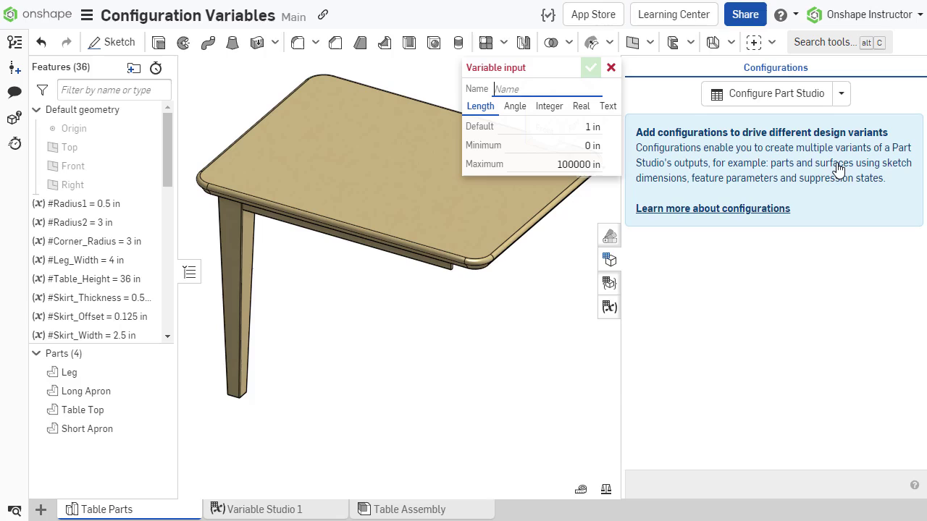
pyautogui.write('Configure')
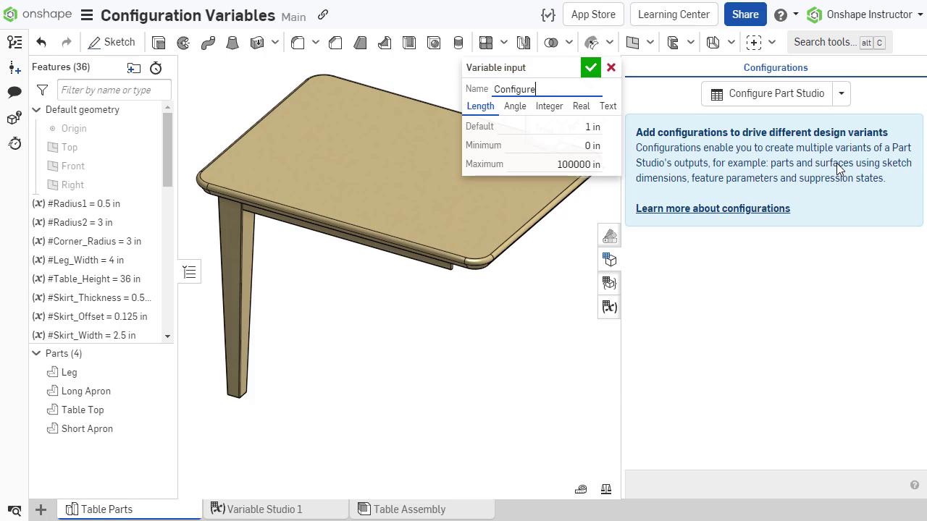
pyautogui.write('d_Length')
pyautogui.press('Tab')
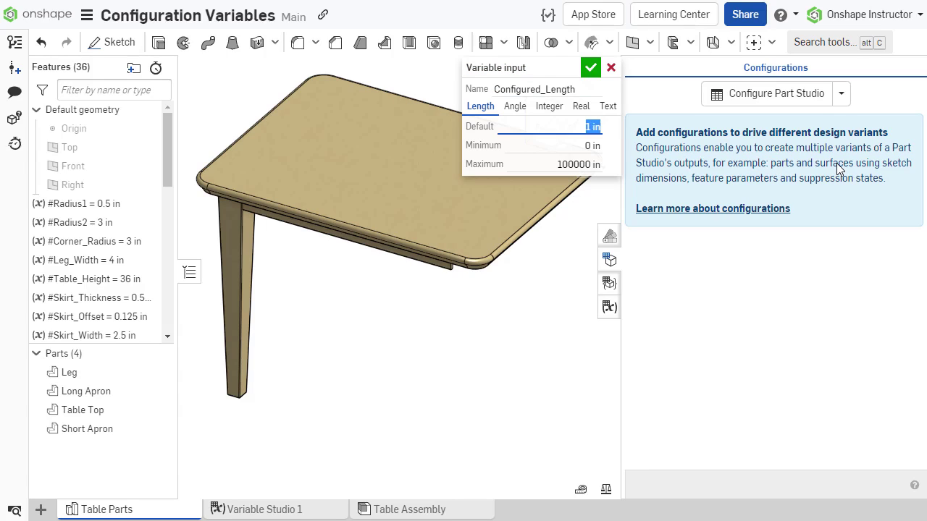
pyautogui.write('36')
pyautogui.press('Tab')
pyautogui.write('12')
pyautogui.press('Tab')
pyautogui.write('240')
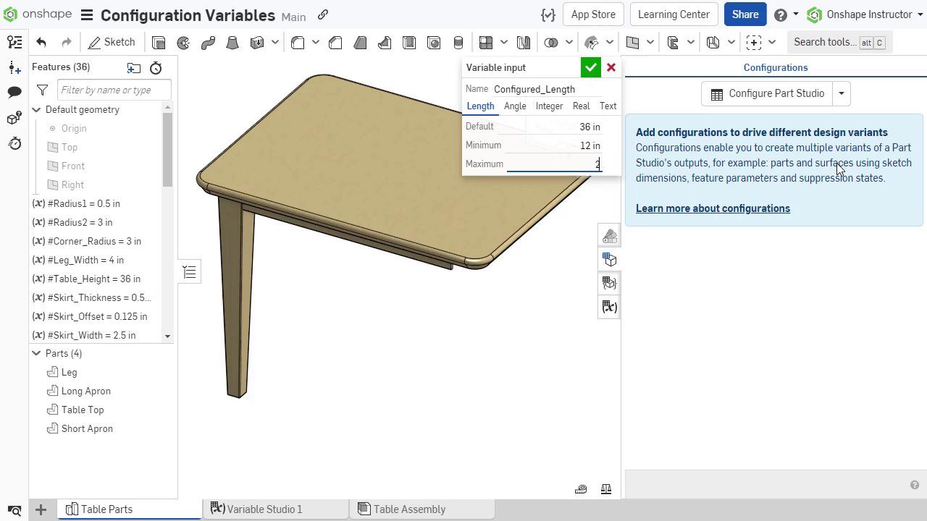
pyautogui.press('Tab')
pyautogui.click(590, 68)
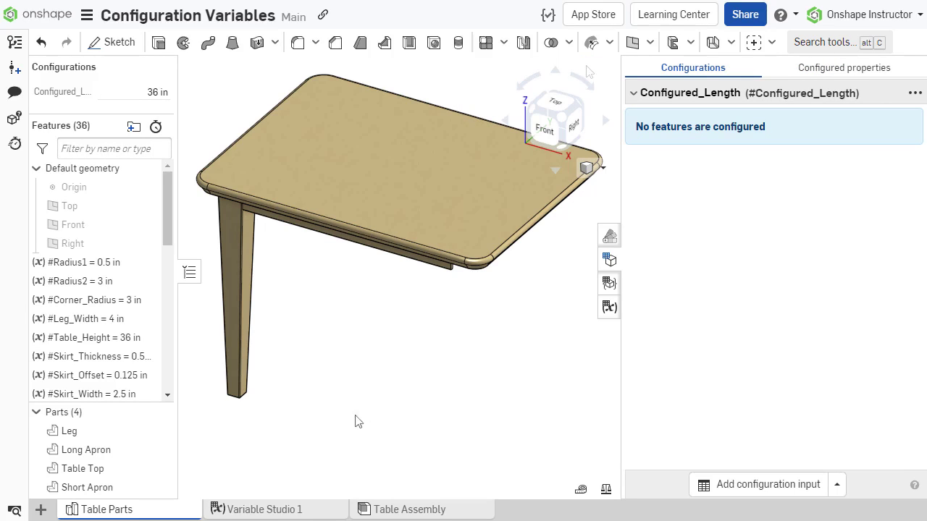
pyautogui.scroll(-4, 101, 308)
pyautogui.rightClick(99, 297)
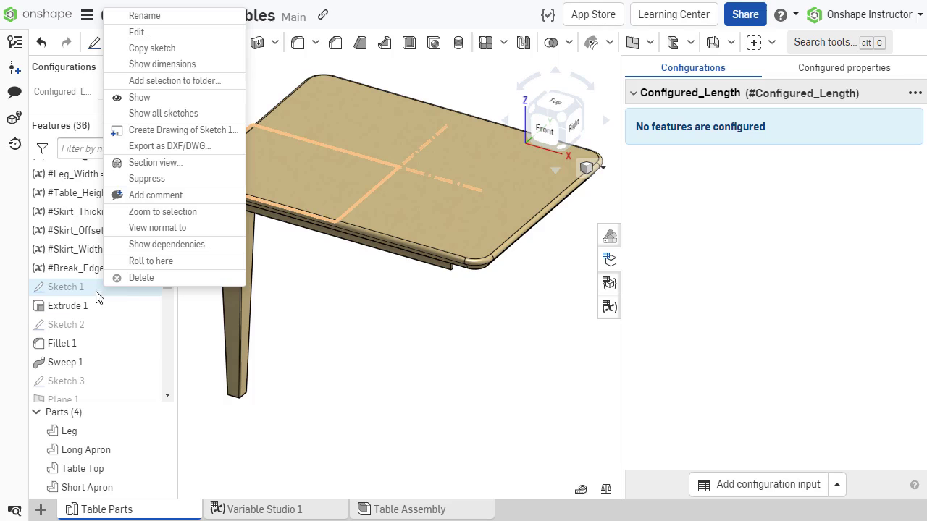
# Drive Sketch 1's 48 in dimension by #Configured_Length and the other by #Configured_Length*2/3
pyautogui.click(182, 32)
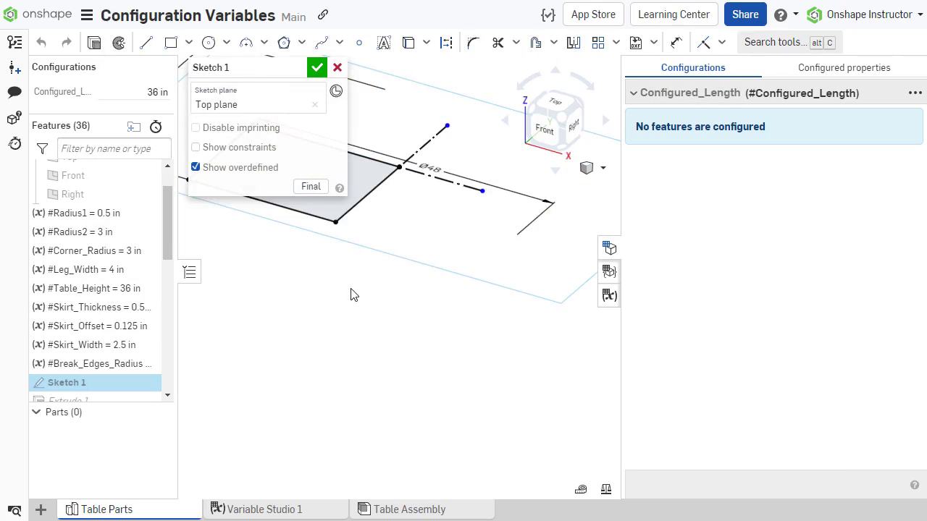
pyautogui.moveTo(352, 294)
pyautogui.mouseDown(button='middle')
pyautogui.moveTo(387, 437)
pyautogui.moveTo(399, 434)
pyautogui.mouseUp(button='middle')
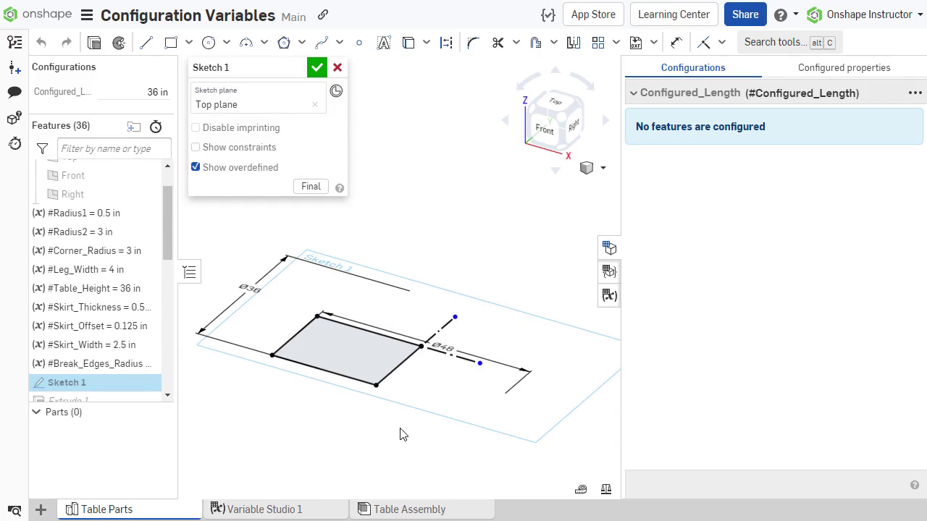
pyautogui.rightClick(438, 348)
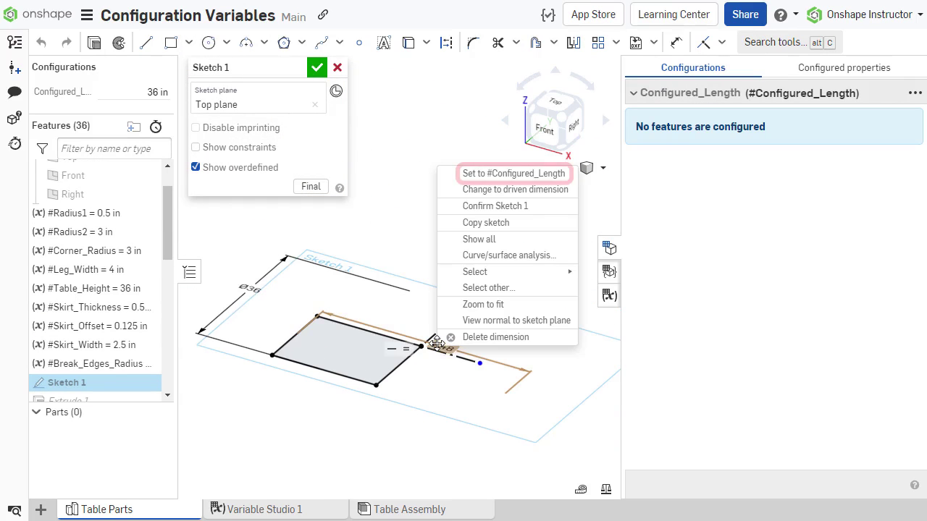
pyautogui.click(561, 175)
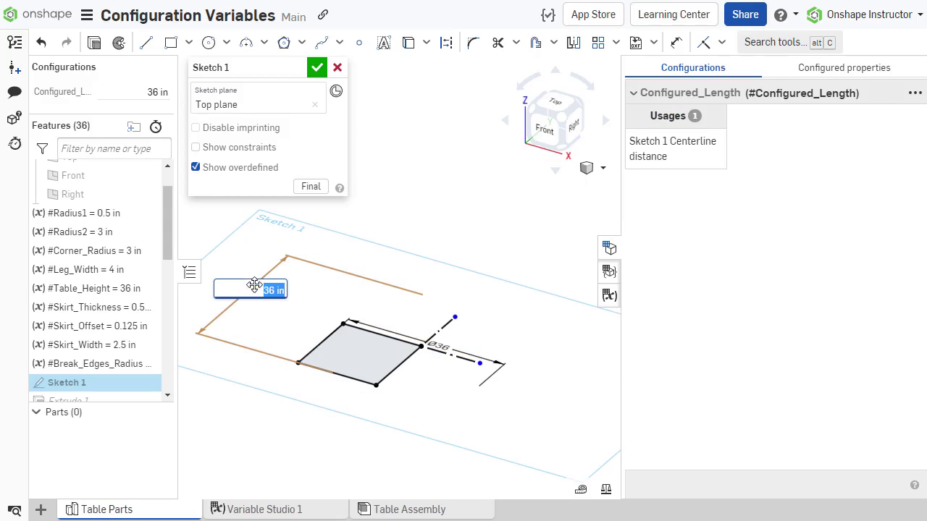
pyautogui.write('#')
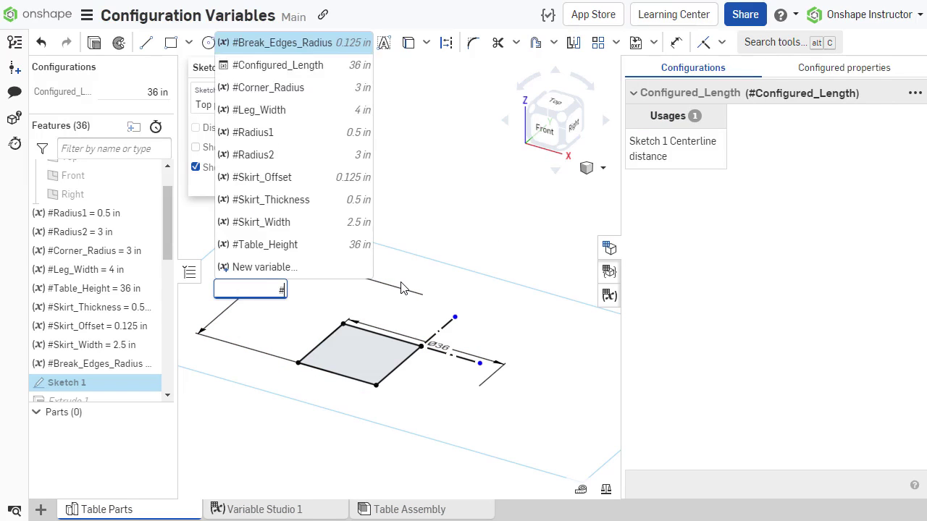
pyautogui.write('C')
pyautogui.press('Return')
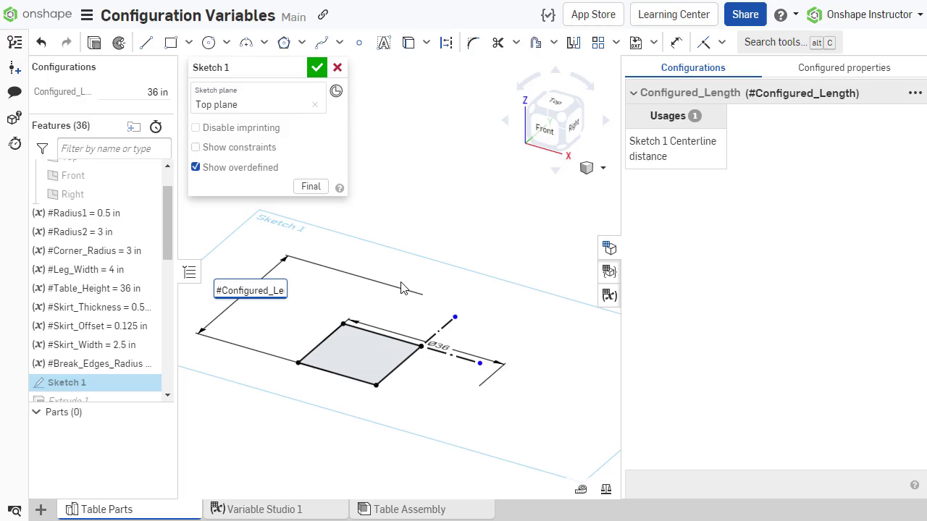
pyautogui.write('*2/3')
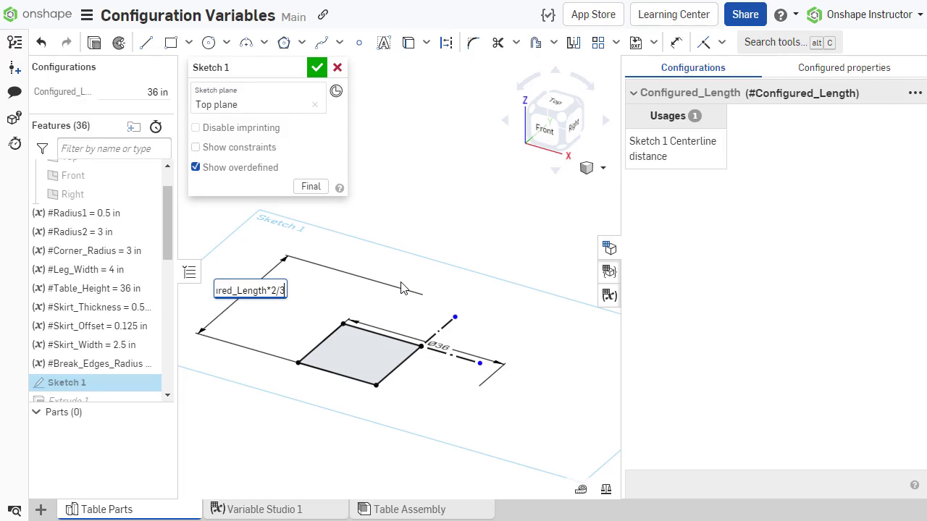
pyautogui.press('Return')
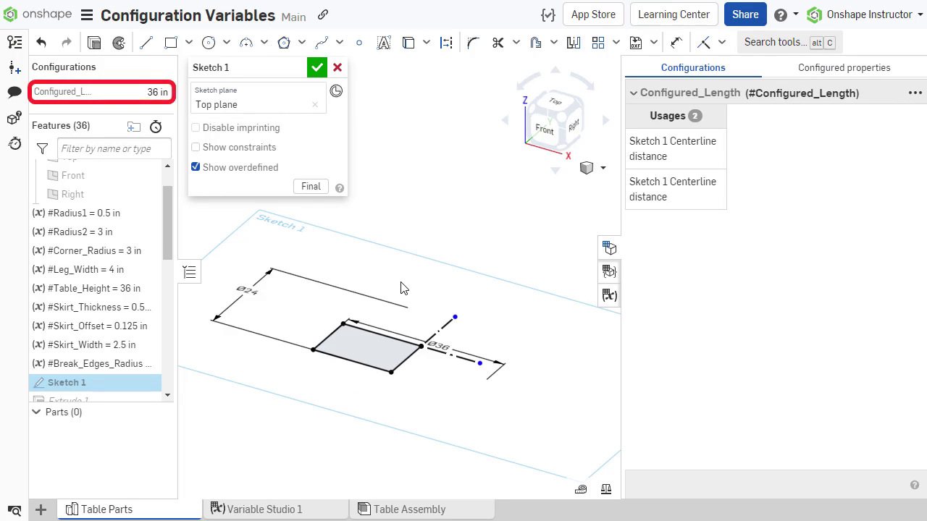
# Finish Sketch 1, set Configured_Length to 48 in, and fit the table in view
pyautogui.click(317, 67)
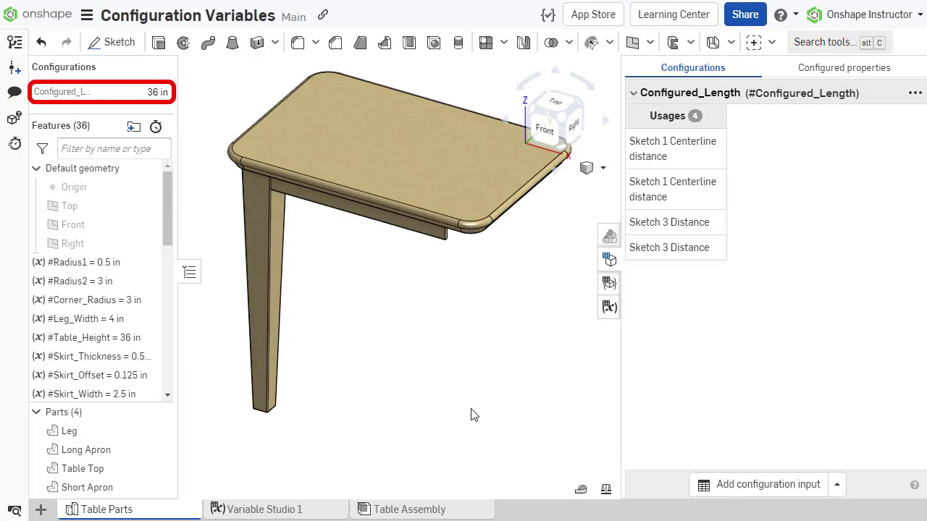
pyautogui.click(149, 92)
pyautogui.write('48')
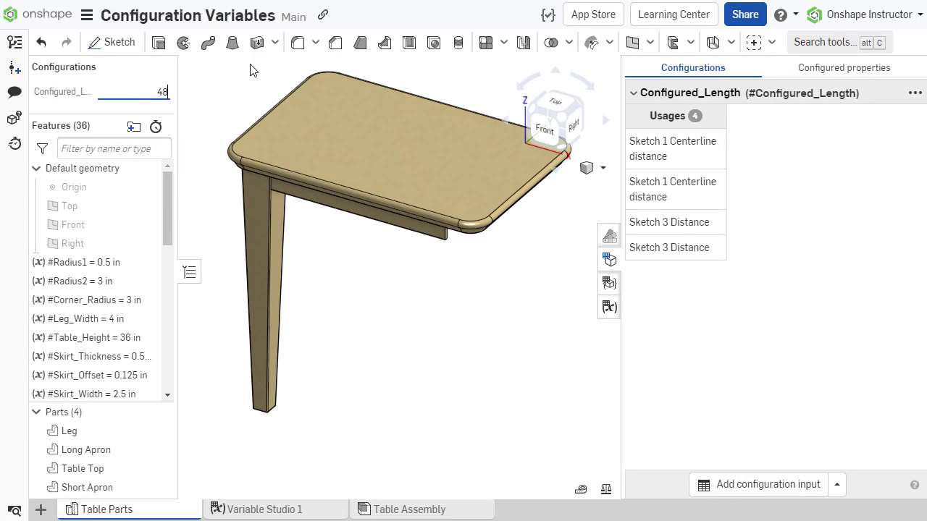
pyautogui.press('Return')
pyautogui.click(312, 393)
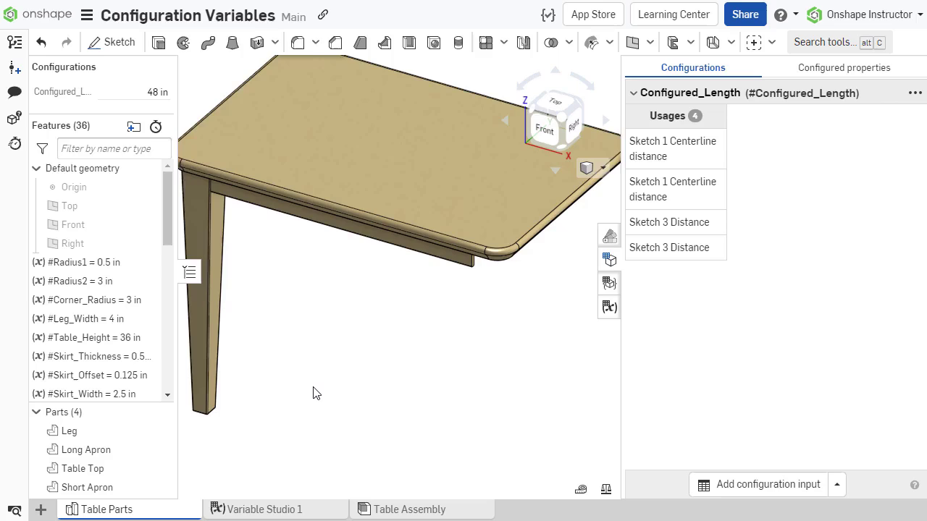
pyautogui.press('f')
# Create a new assembly and insert Table Parts configured at a Configured_Length of 60 in
pyautogui.click(40, 509)
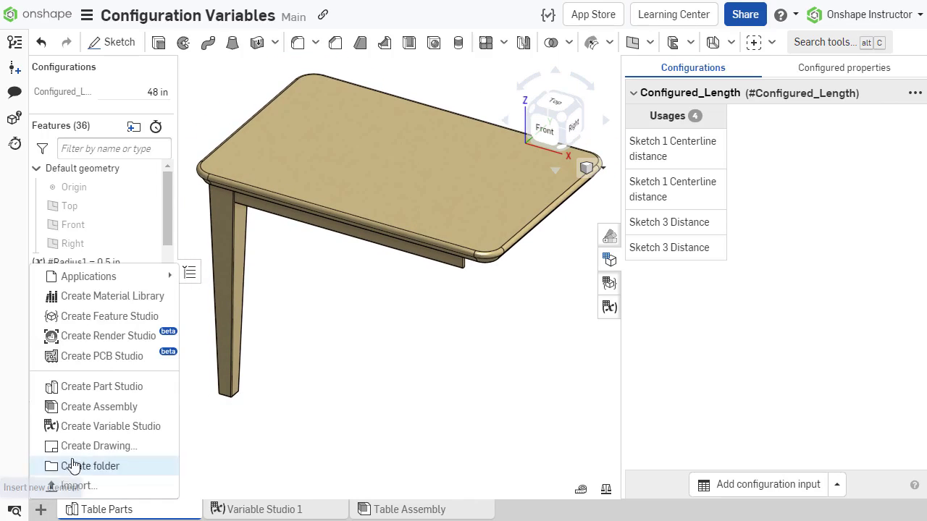
pyautogui.click(87, 407)
pyautogui.click(138, 44)
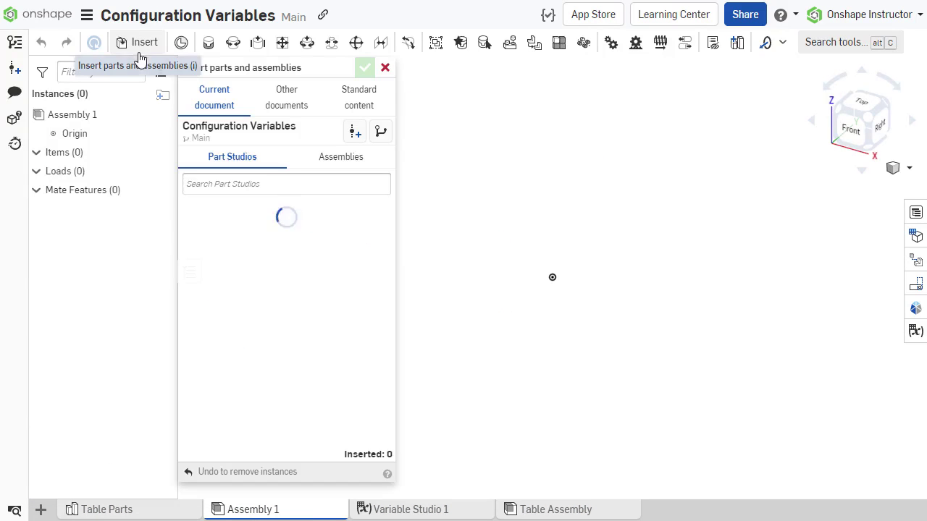
pyautogui.click(318, 270)
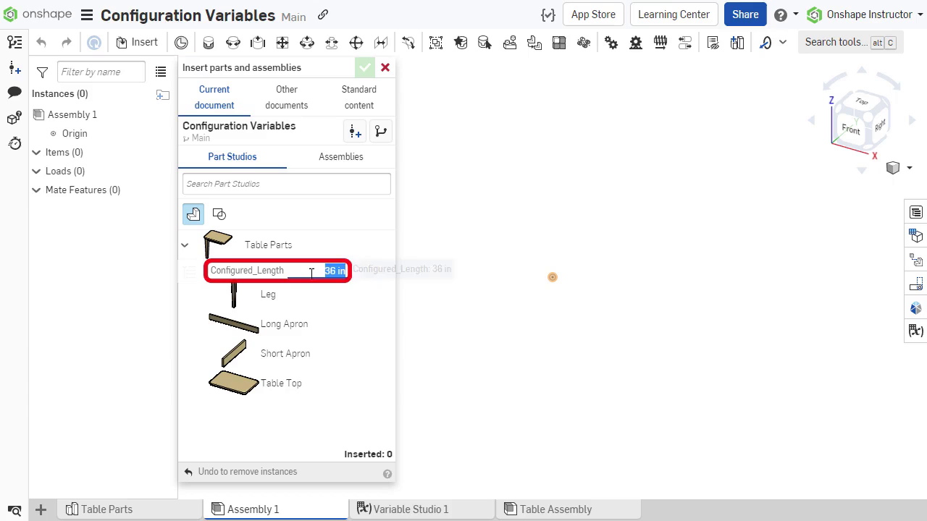
pyautogui.press('BackSpace')
pyautogui.write('60')
pyautogui.press('Return')
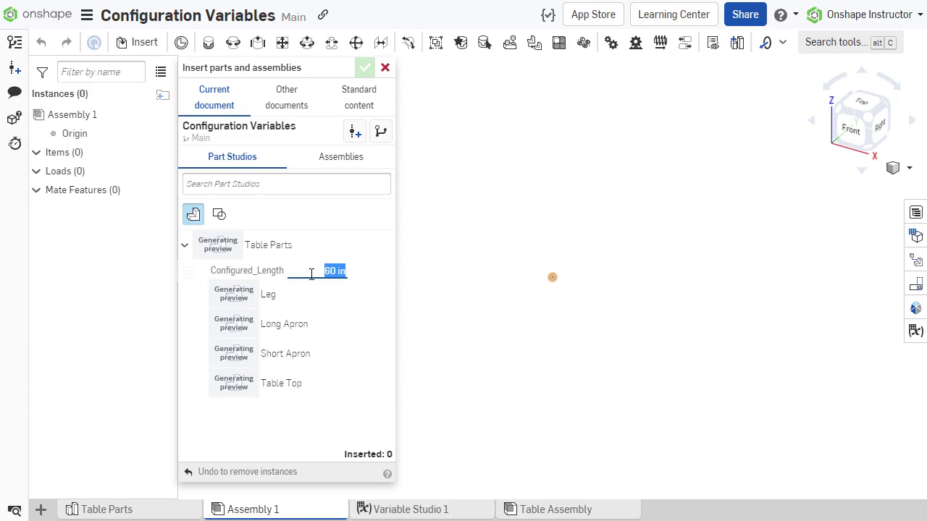
pyautogui.click(300, 249)
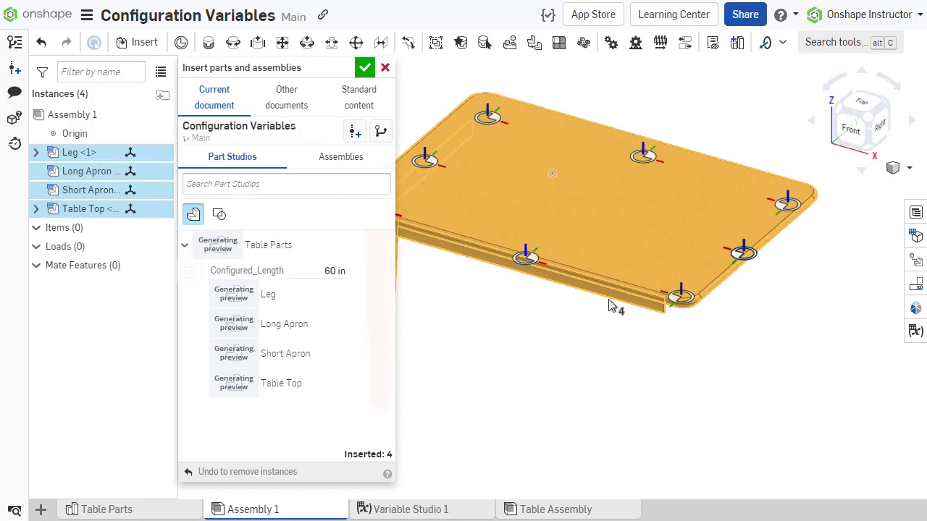
pyautogui.click(667, 338)
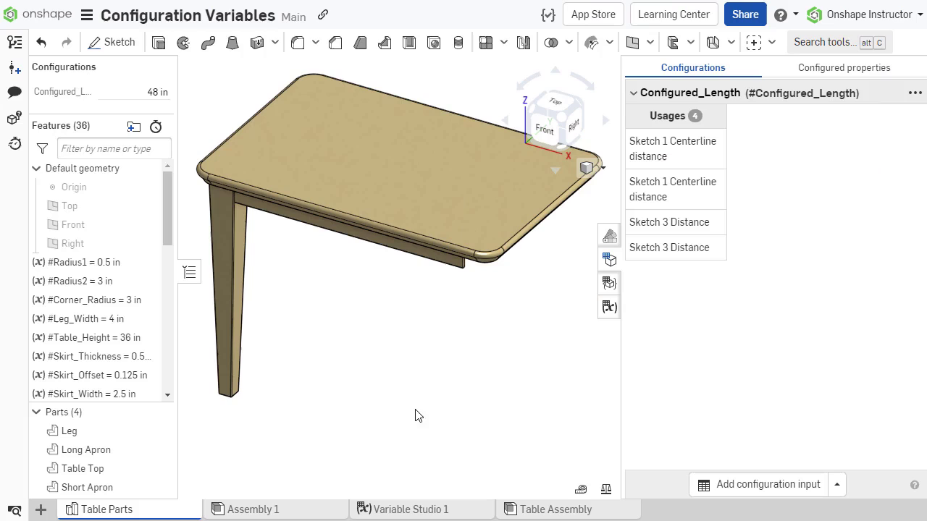
# Change #Table_Height to 48 in and view the taller table in Assembly 1
pyautogui.rightClick(129, 346)
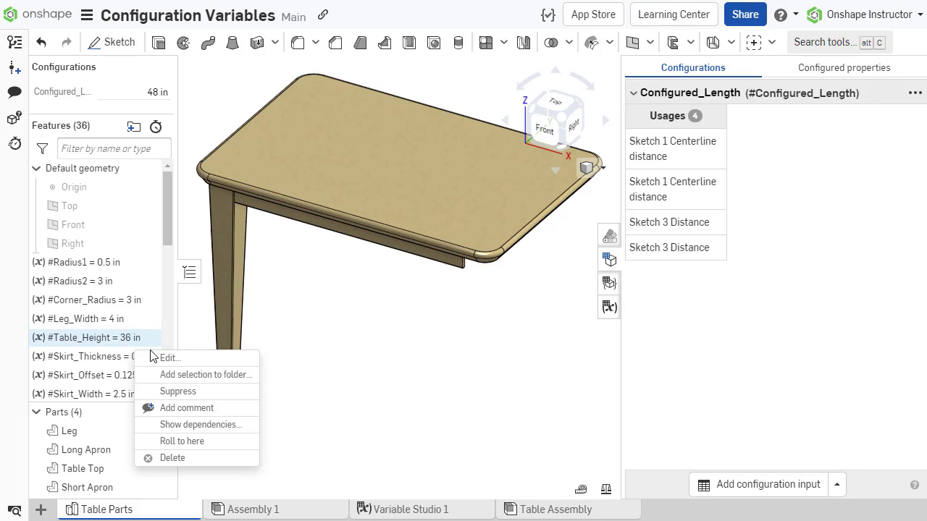
pyautogui.click(150, 356)
pyautogui.write('48 in')
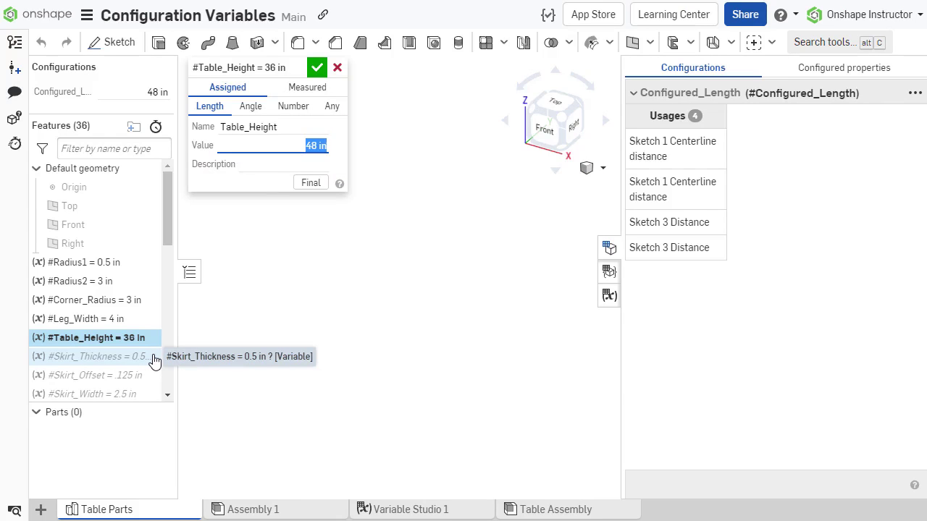
pyautogui.click(317, 68)
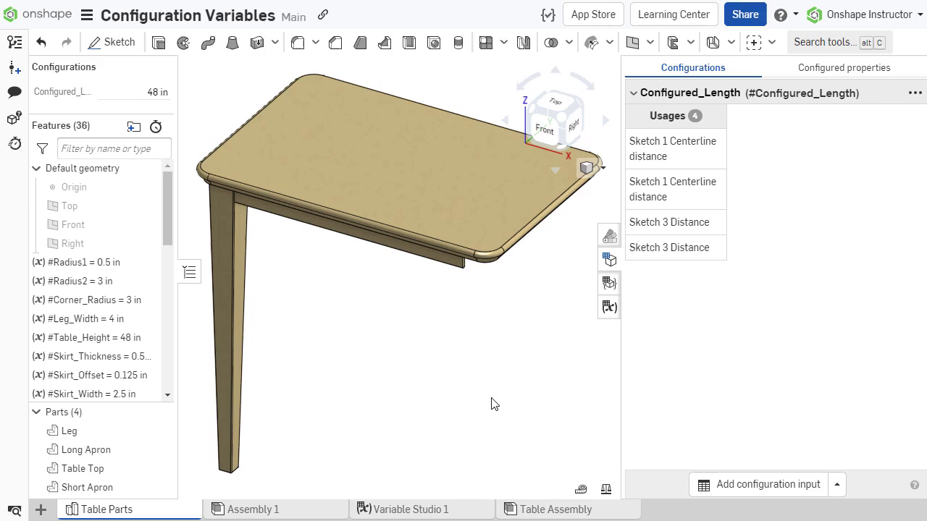
pyautogui.click(300, 509)
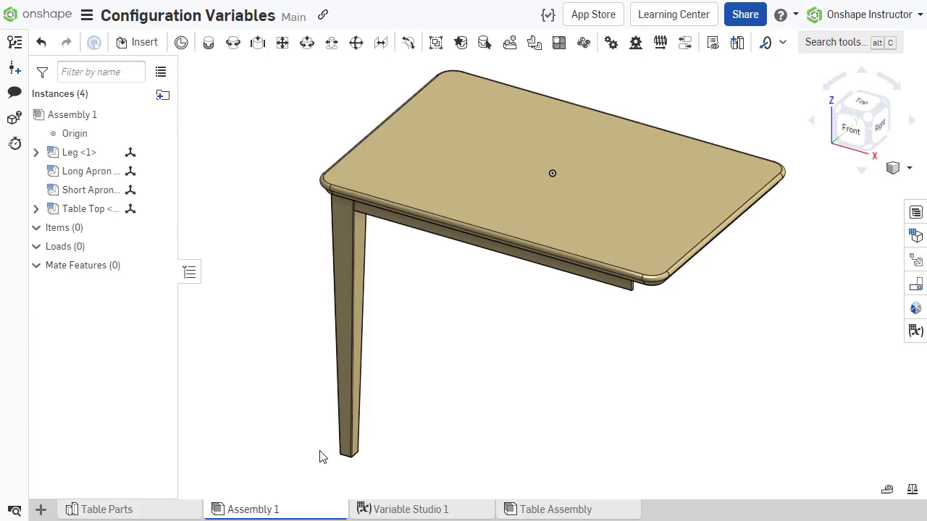
# Reconfigure the Table Top instance to a Configured_Length of 72 in, then return to Table Parts
pyautogui.rightClick(105, 214)
pyautogui.click(179, 195)
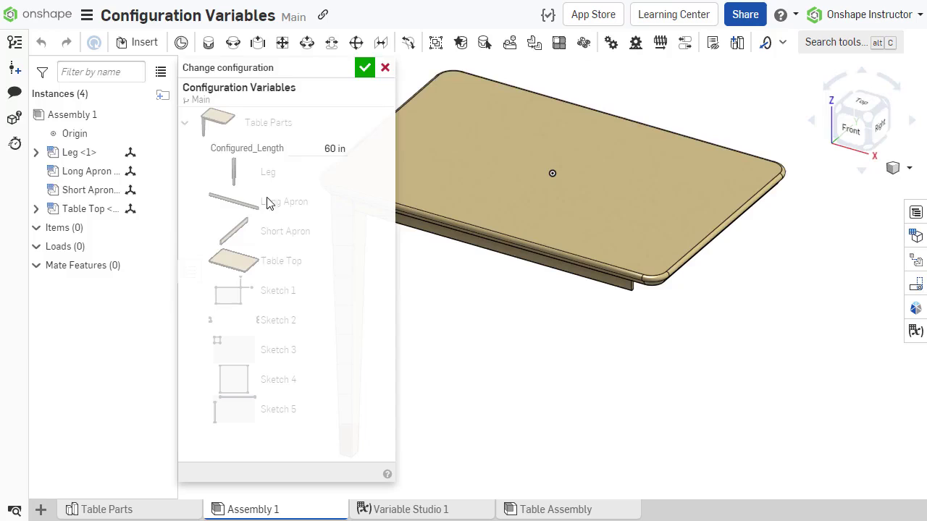
pyautogui.click(325, 150)
pyautogui.write('72')
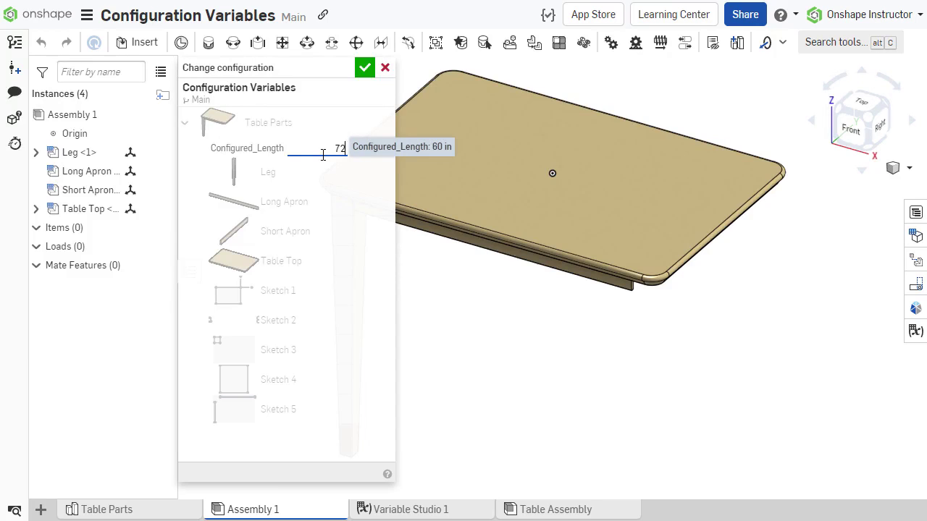
pyautogui.press('Return')
pyautogui.click(363, 69)
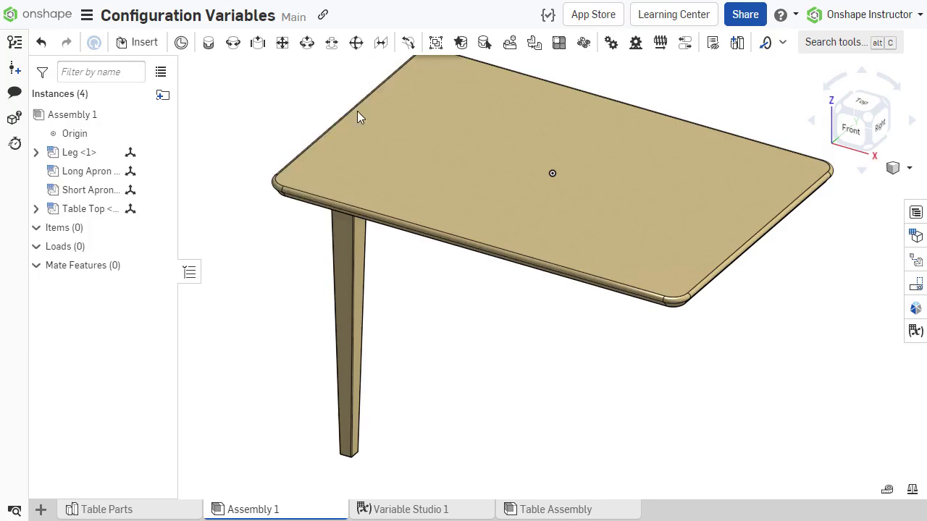
pyautogui.click(561, 510)
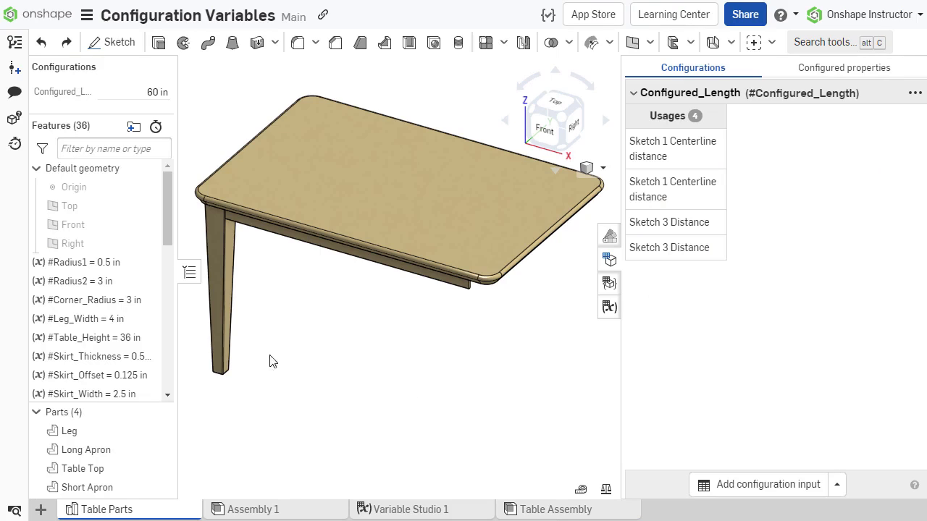
# Redefine #Leg_Width as #Configured_Length/10 so it reads 6 in
pyautogui.doubleClick(129, 324)
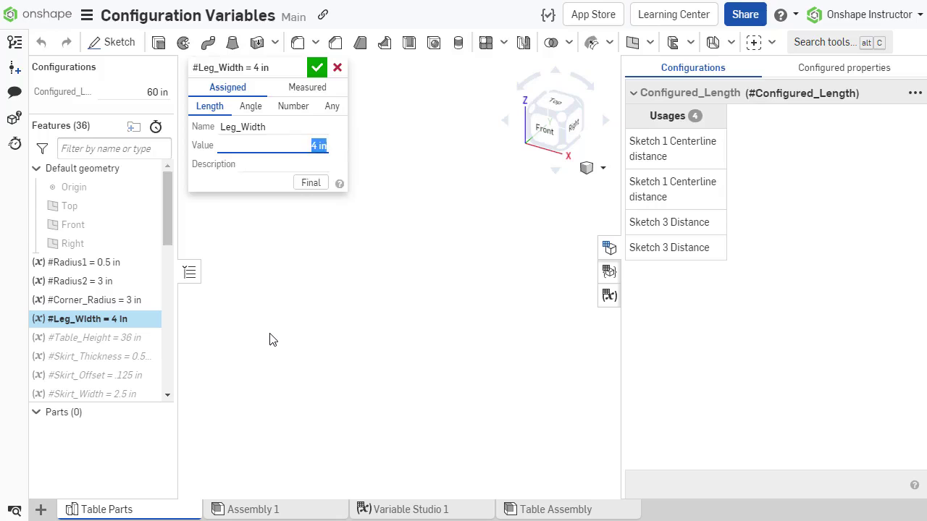
pyautogui.write('#Confi')
pyautogui.press('Return')
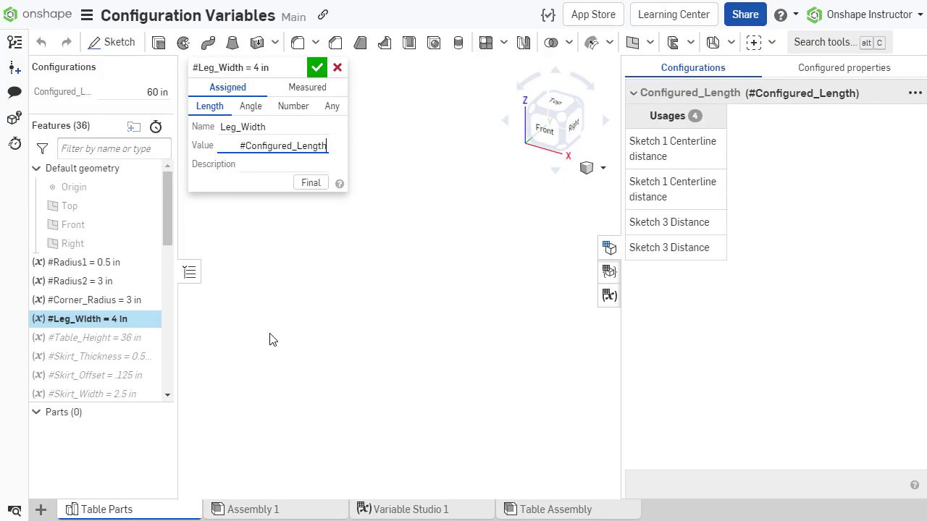
pyautogui.write('/10')
pyautogui.press('Return')
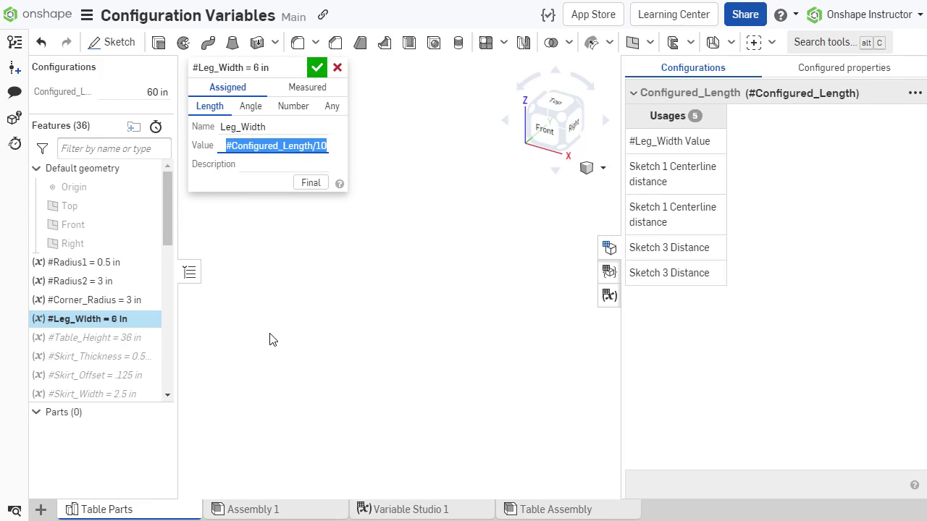
pyautogui.click(317, 68)
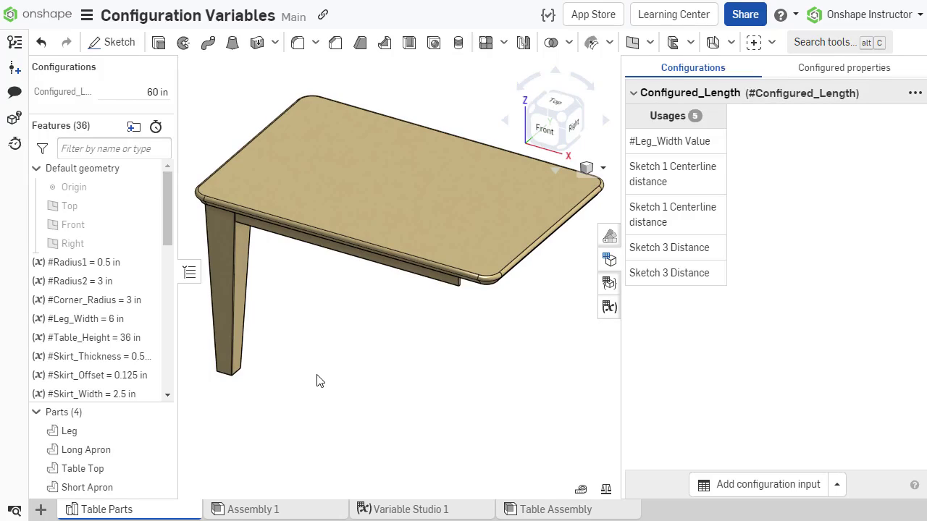
# Review the Configured_Length definition without changes, then inspect the #Leg_Width expression
pyautogui.click(914, 93)
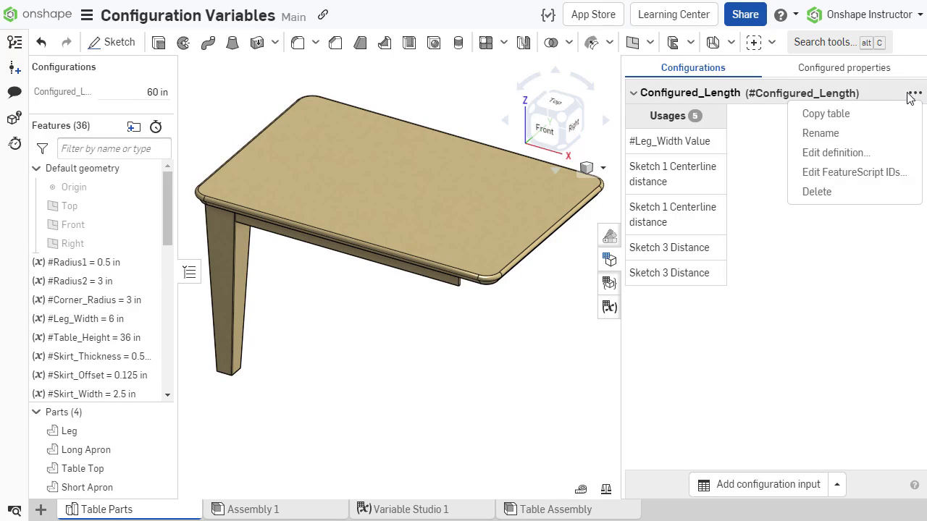
pyautogui.click(862, 153)
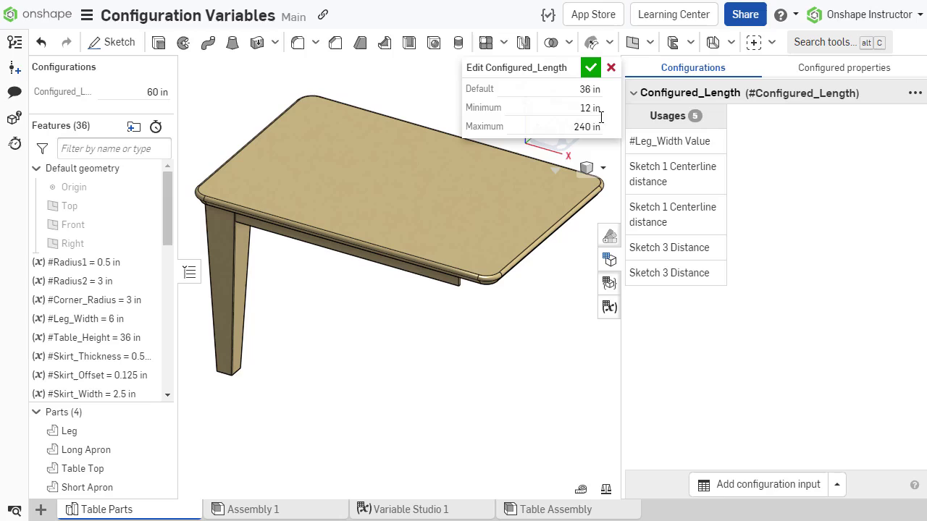
pyautogui.click(569, 94)
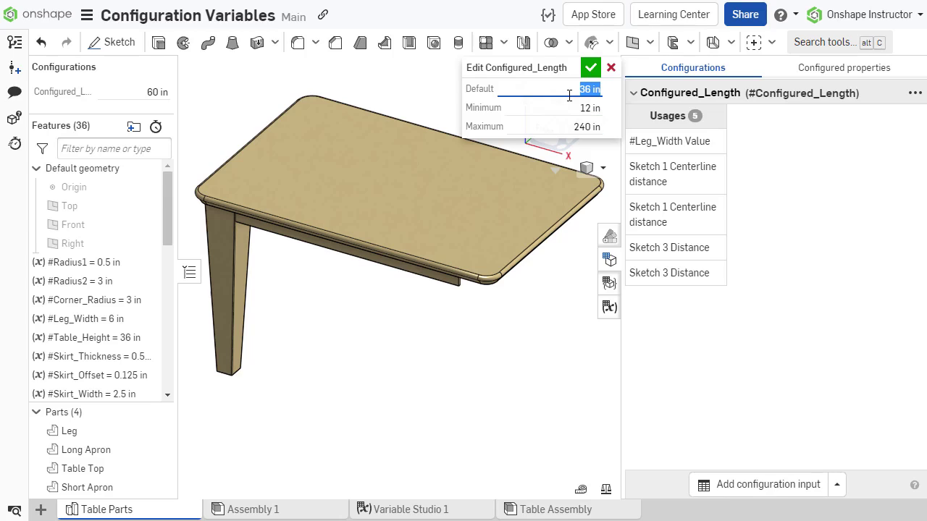
pyautogui.click(611, 68)
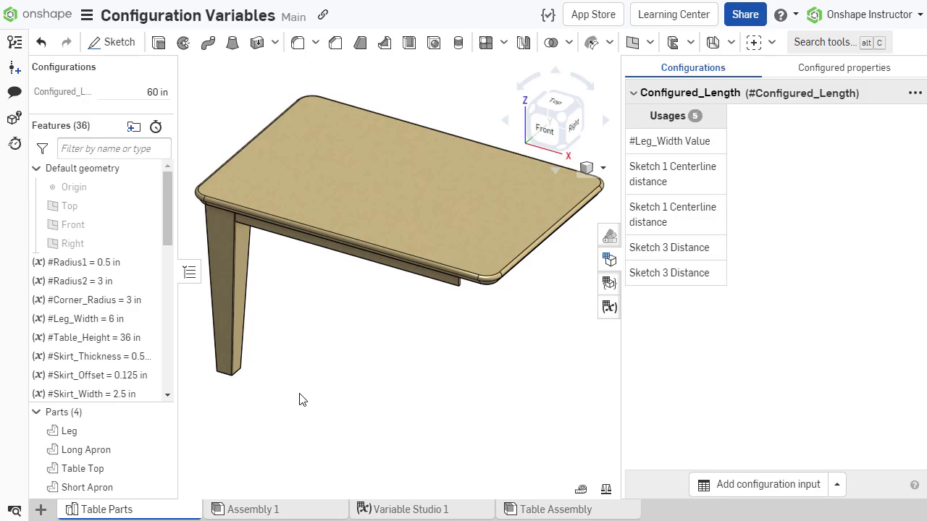
pyautogui.doubleClick(130, 319)
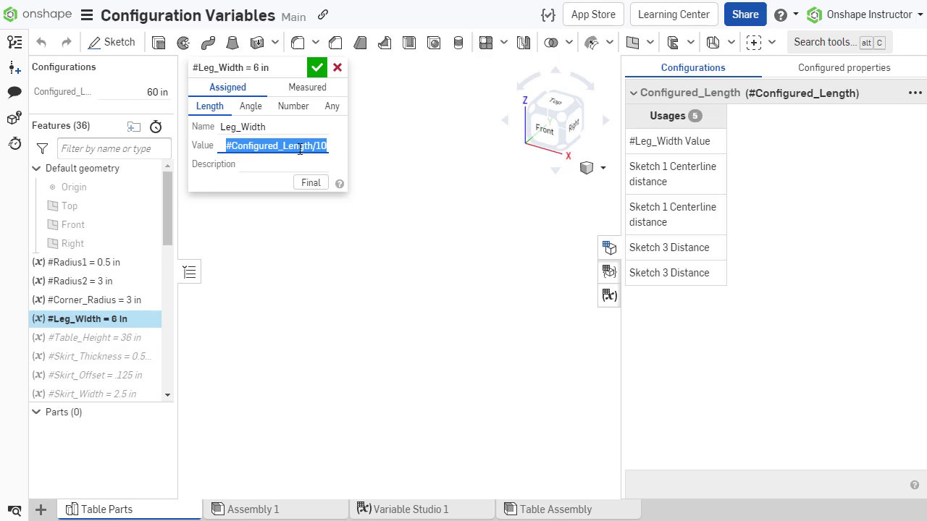
pyautogui.click(300, 148)
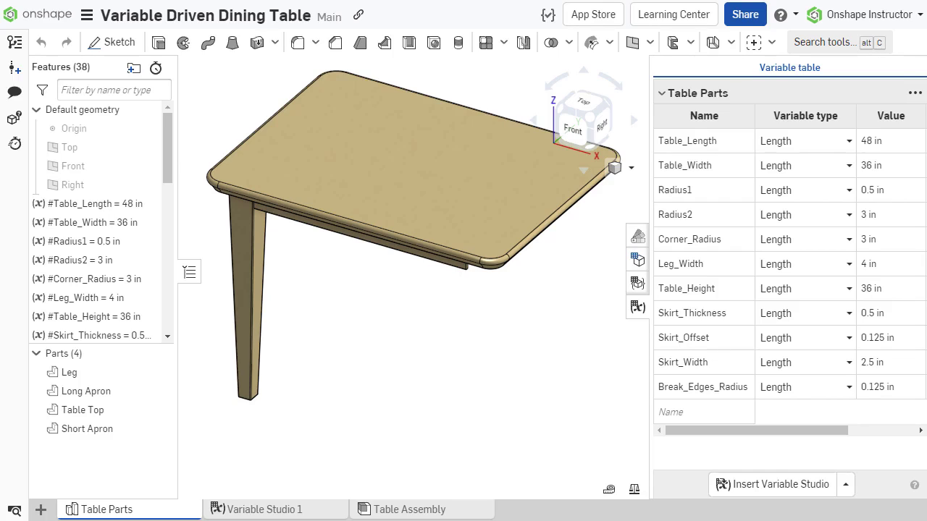
# Set Table_Length to 60 in the variable table
pyautogui.doubleClick(907, 144)
pyautogui.write('60')
pyautogui.press('Return')
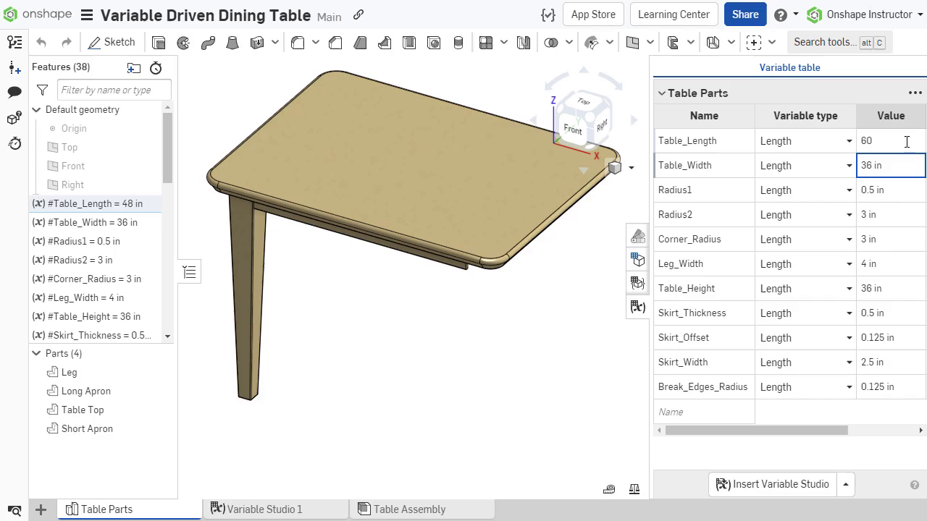
# Define Table_Width as #Table_Length*0.6
pyautogui.doubleClick(884, 166)
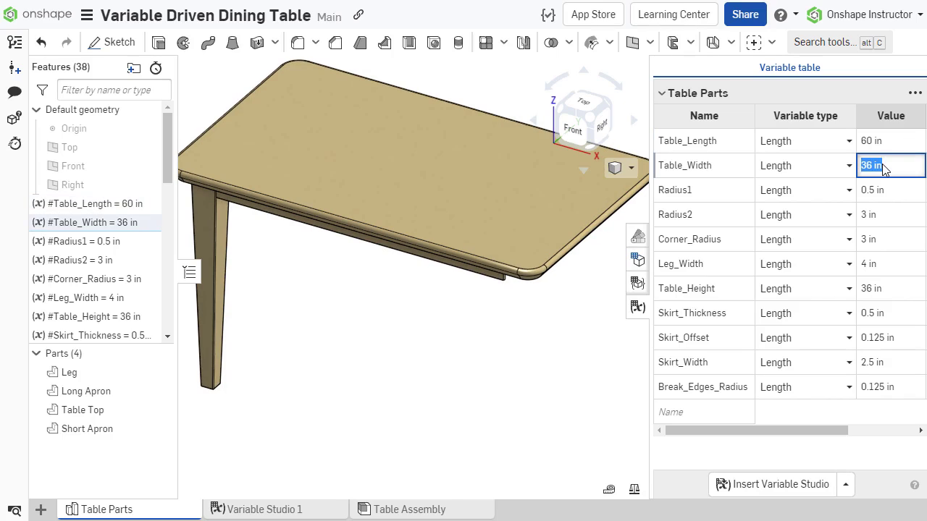
pyautogui.write('#T')
pyautogui.press('Return')
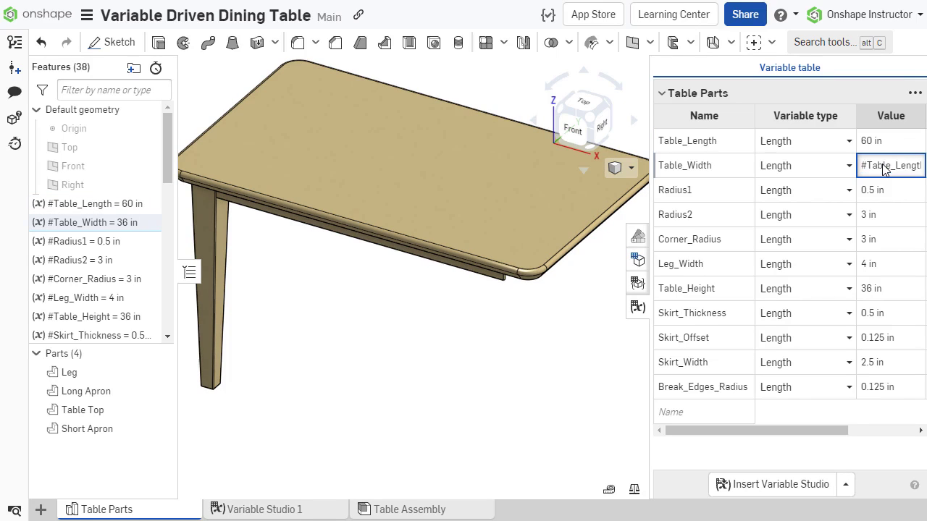
pyautogui.write('*0.6')
pyautogui.press('Return')
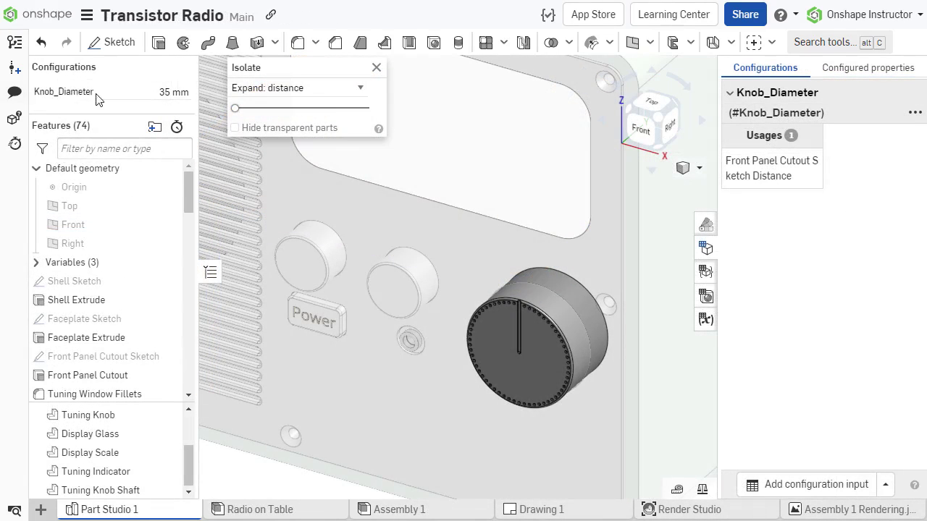
# Set Knob_Diameter to 30 mm, then insert the radio into Radio on Table with Knob_Diameter 42 mm
pyautogui.click(164, 92)
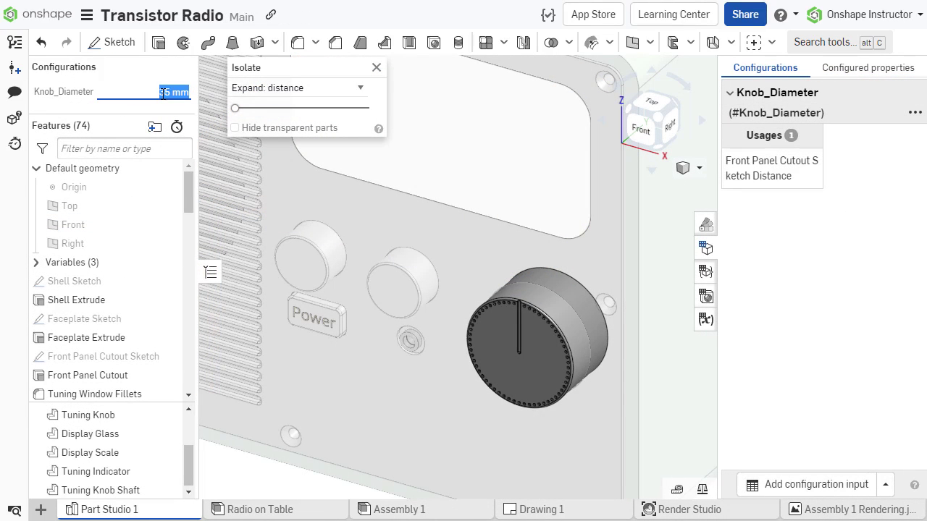
pyautogui.press('Down')
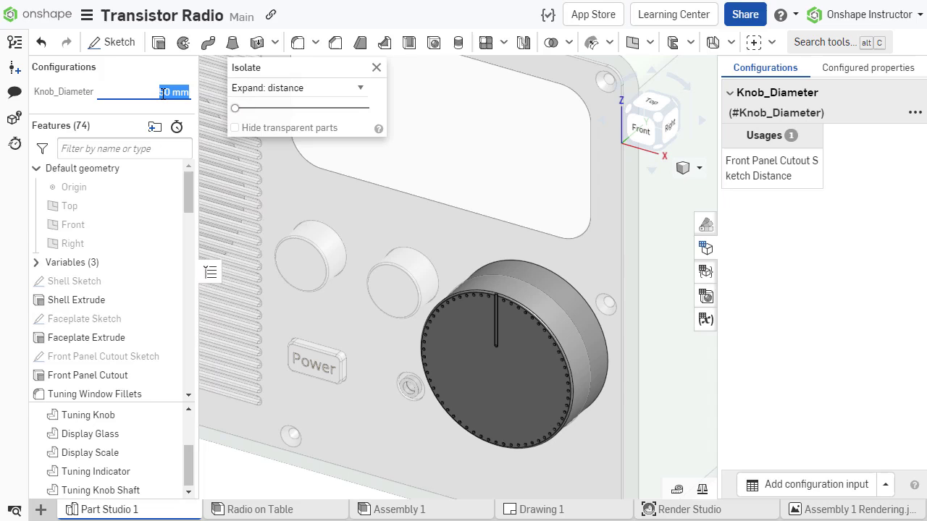
pyautogui.click(234, 509)
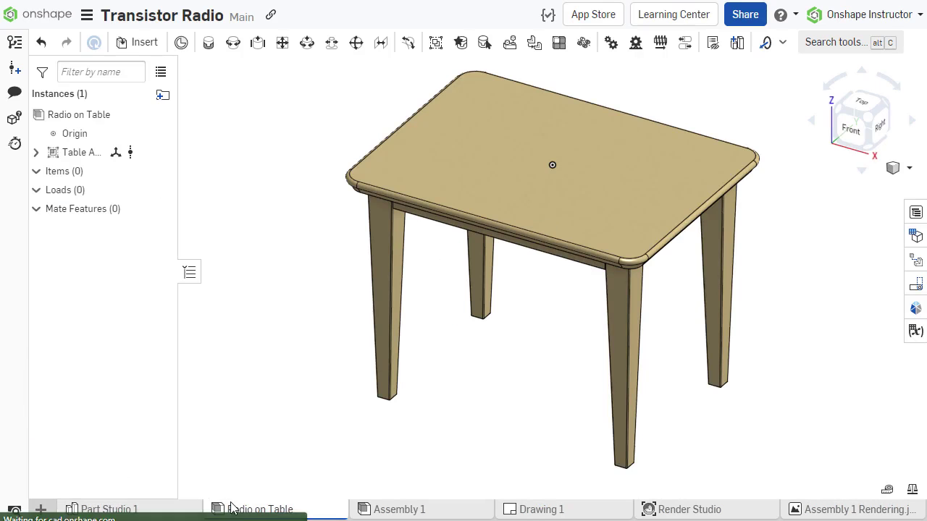
pyautogui.click(144, 43)
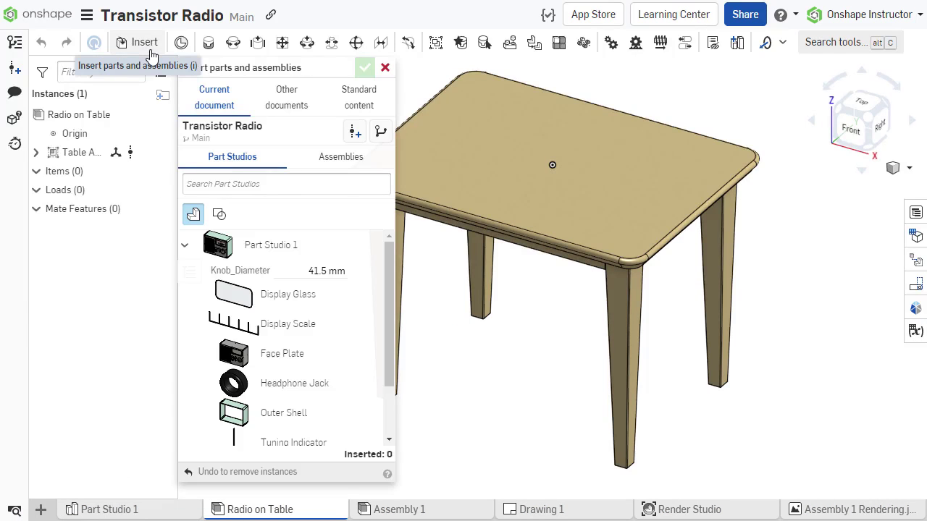
pyautogui.click(312, 270)
pyautogui.write('42')
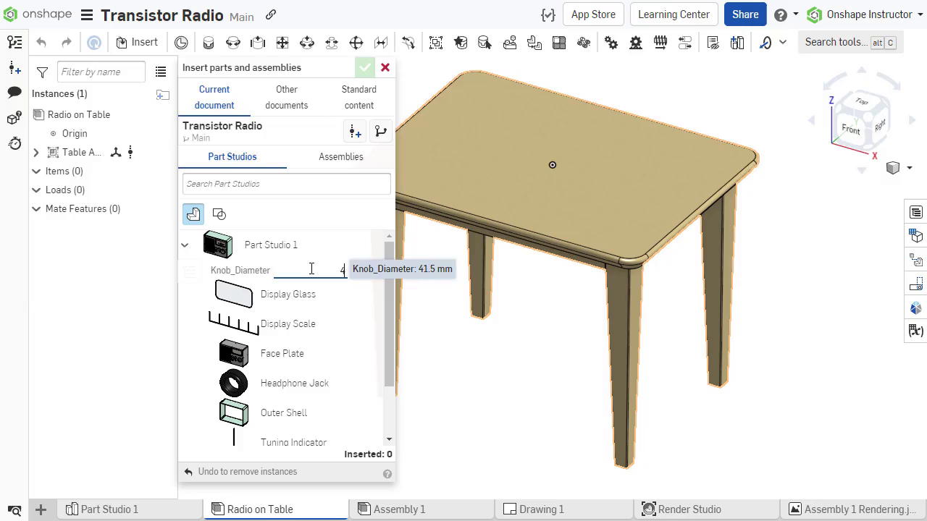